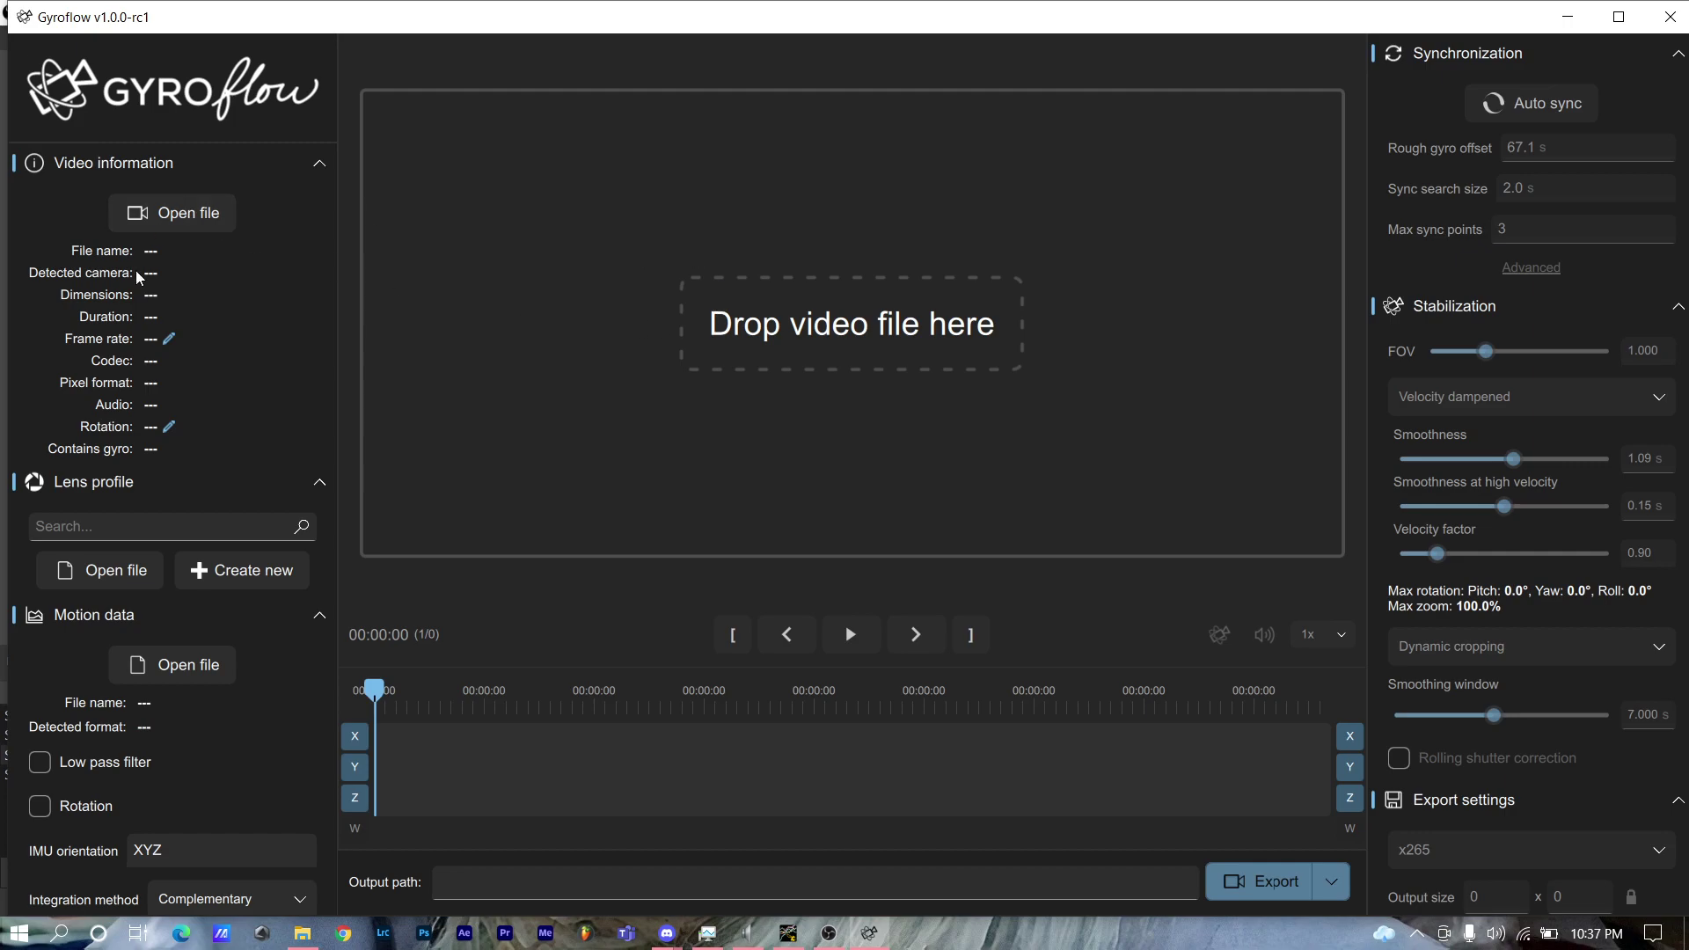
Step: Load the YDXJ0400 video and the btfl_001 Betaflight log as motion data
left_click(199, 213)
double_click(262, 229)
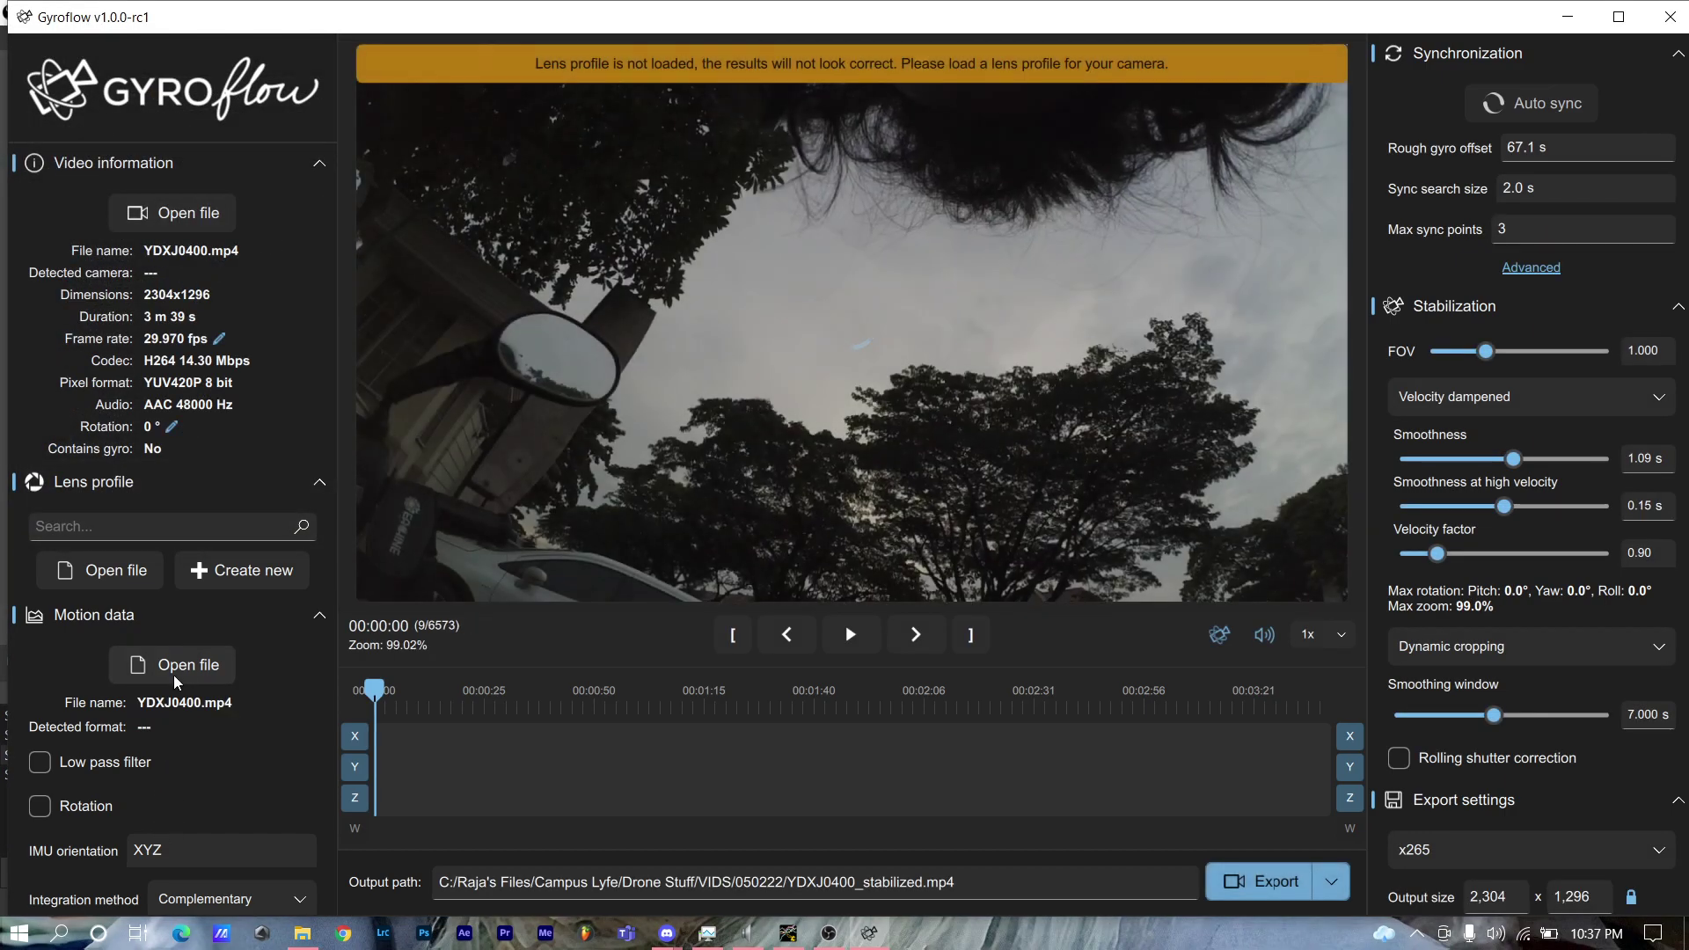
left_click(172, 669)
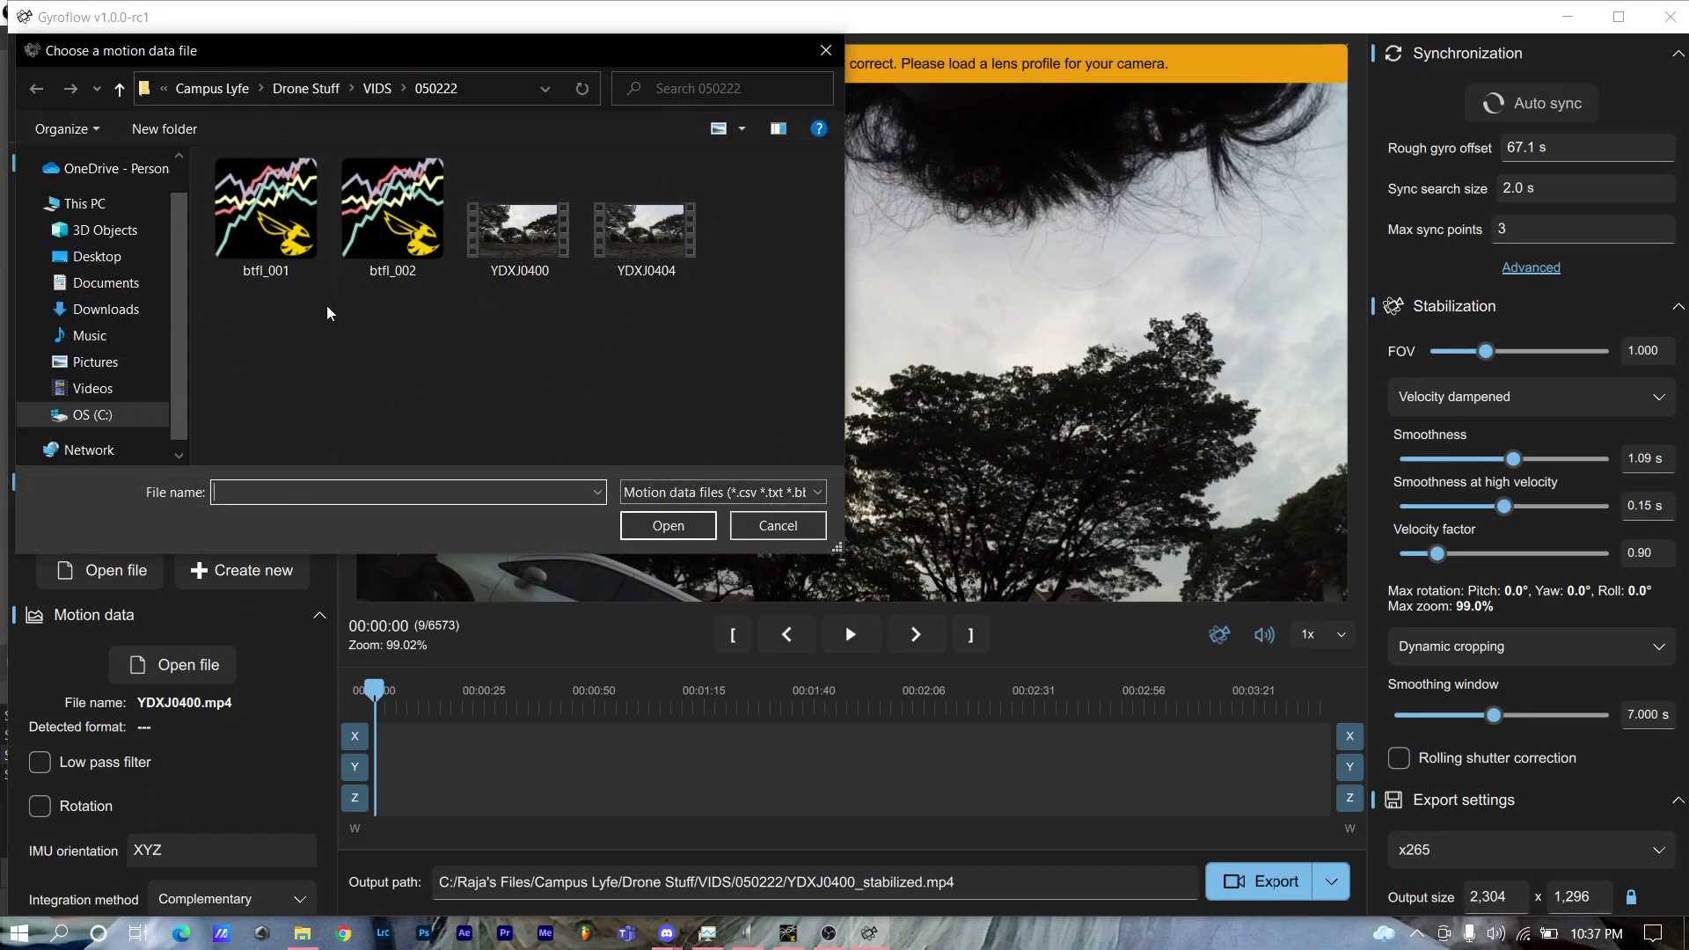
left_click(266, 231)
double_click(265, 230)
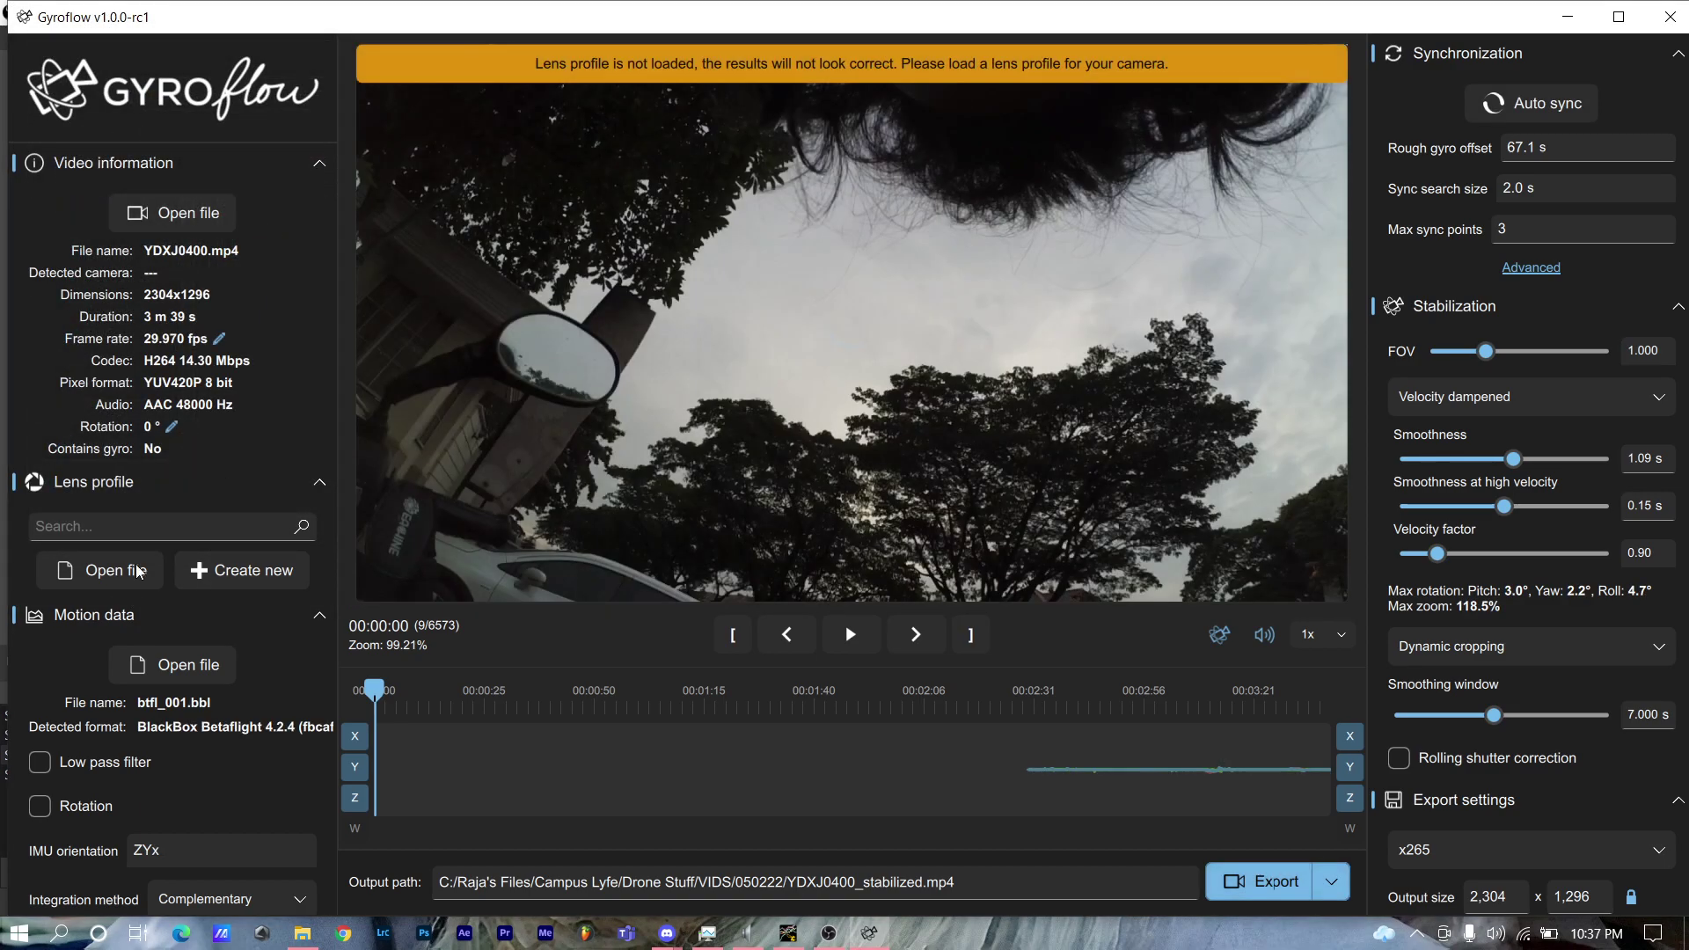
Step: Load the camera_presets > GoPro > GoPro_Session5_1080p_16by9_wide lens profile
left_click(139, 570)
left_click(392, 88)
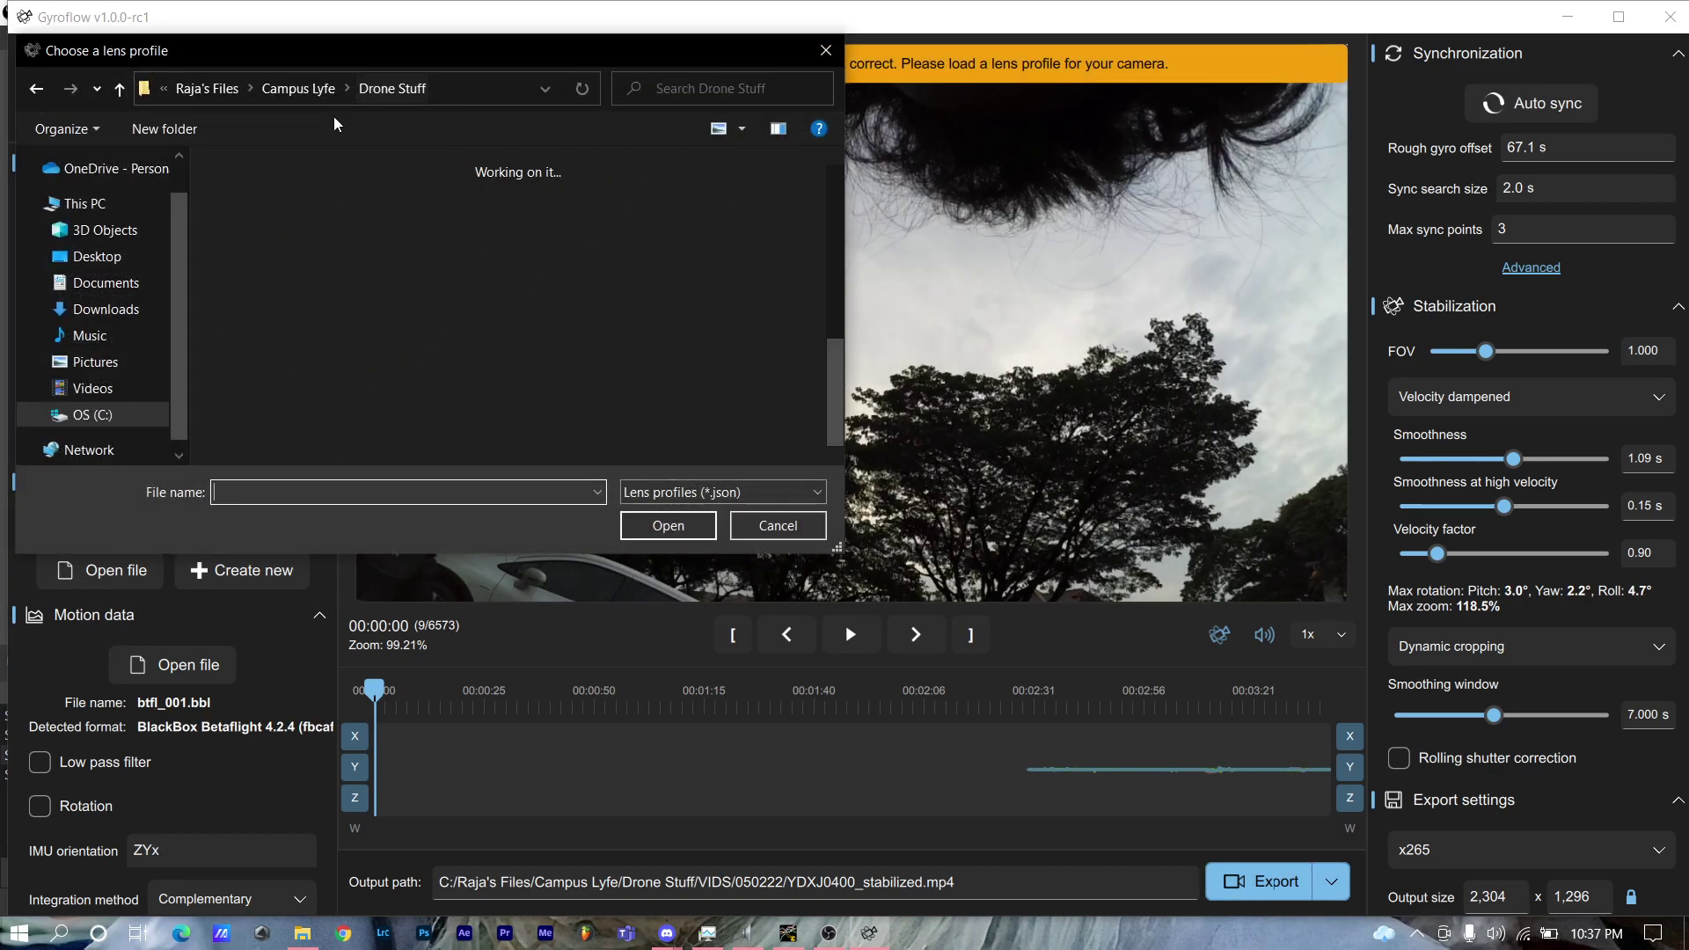
double_click(512, 163)
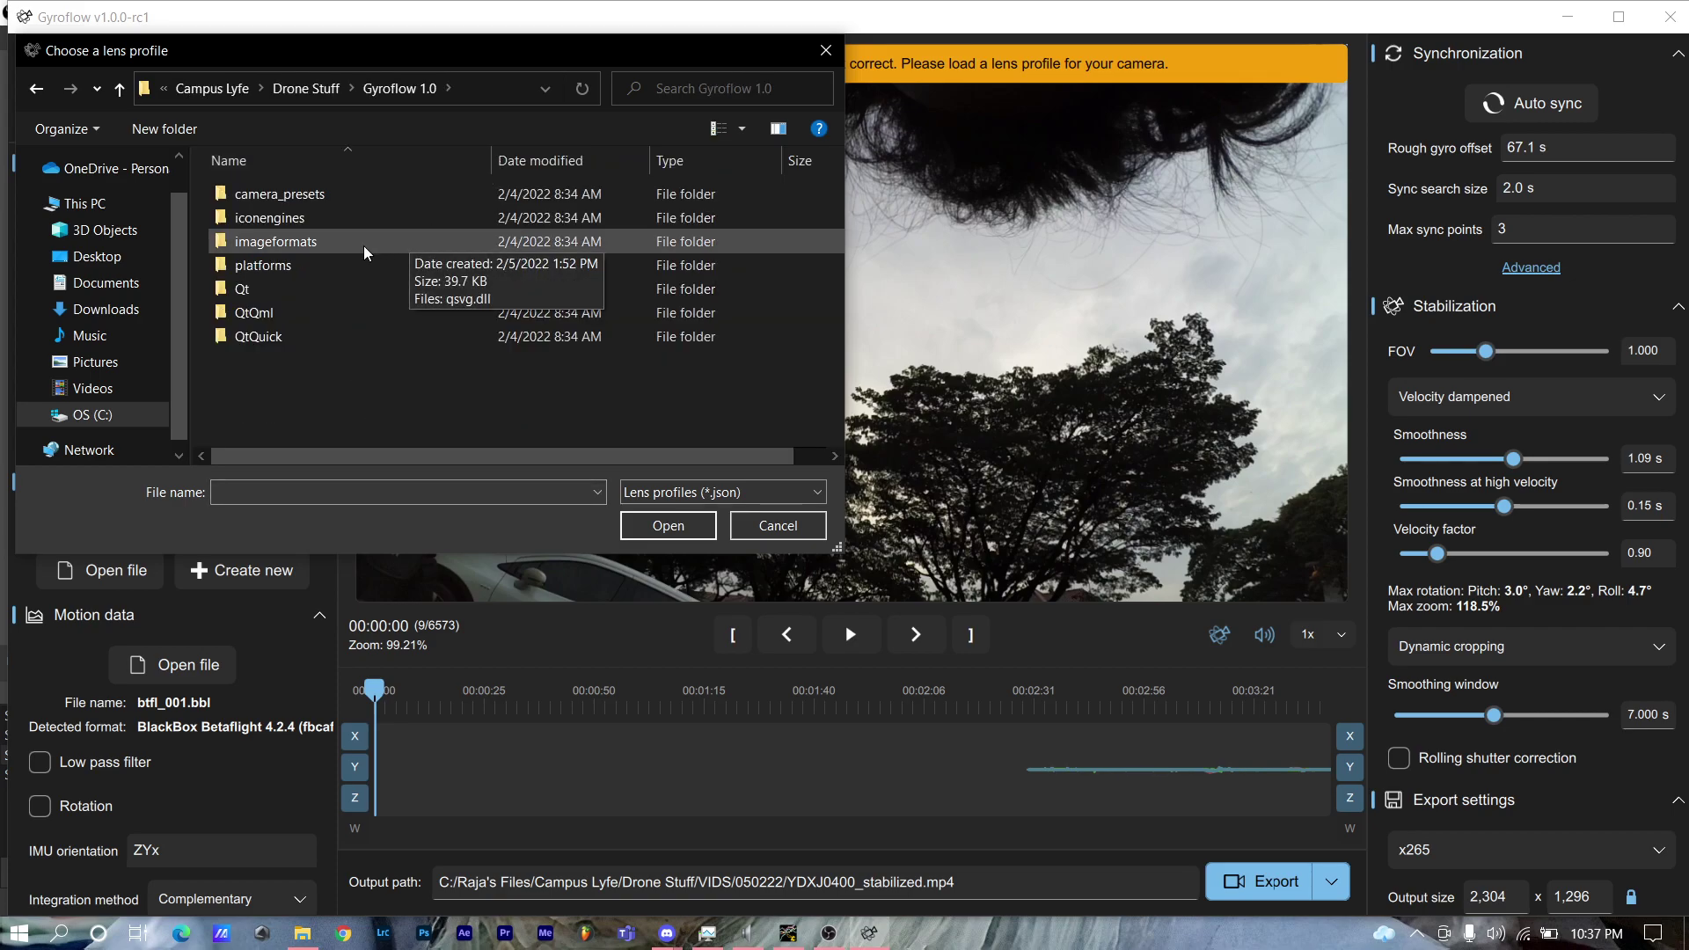
double_click(310, 196)
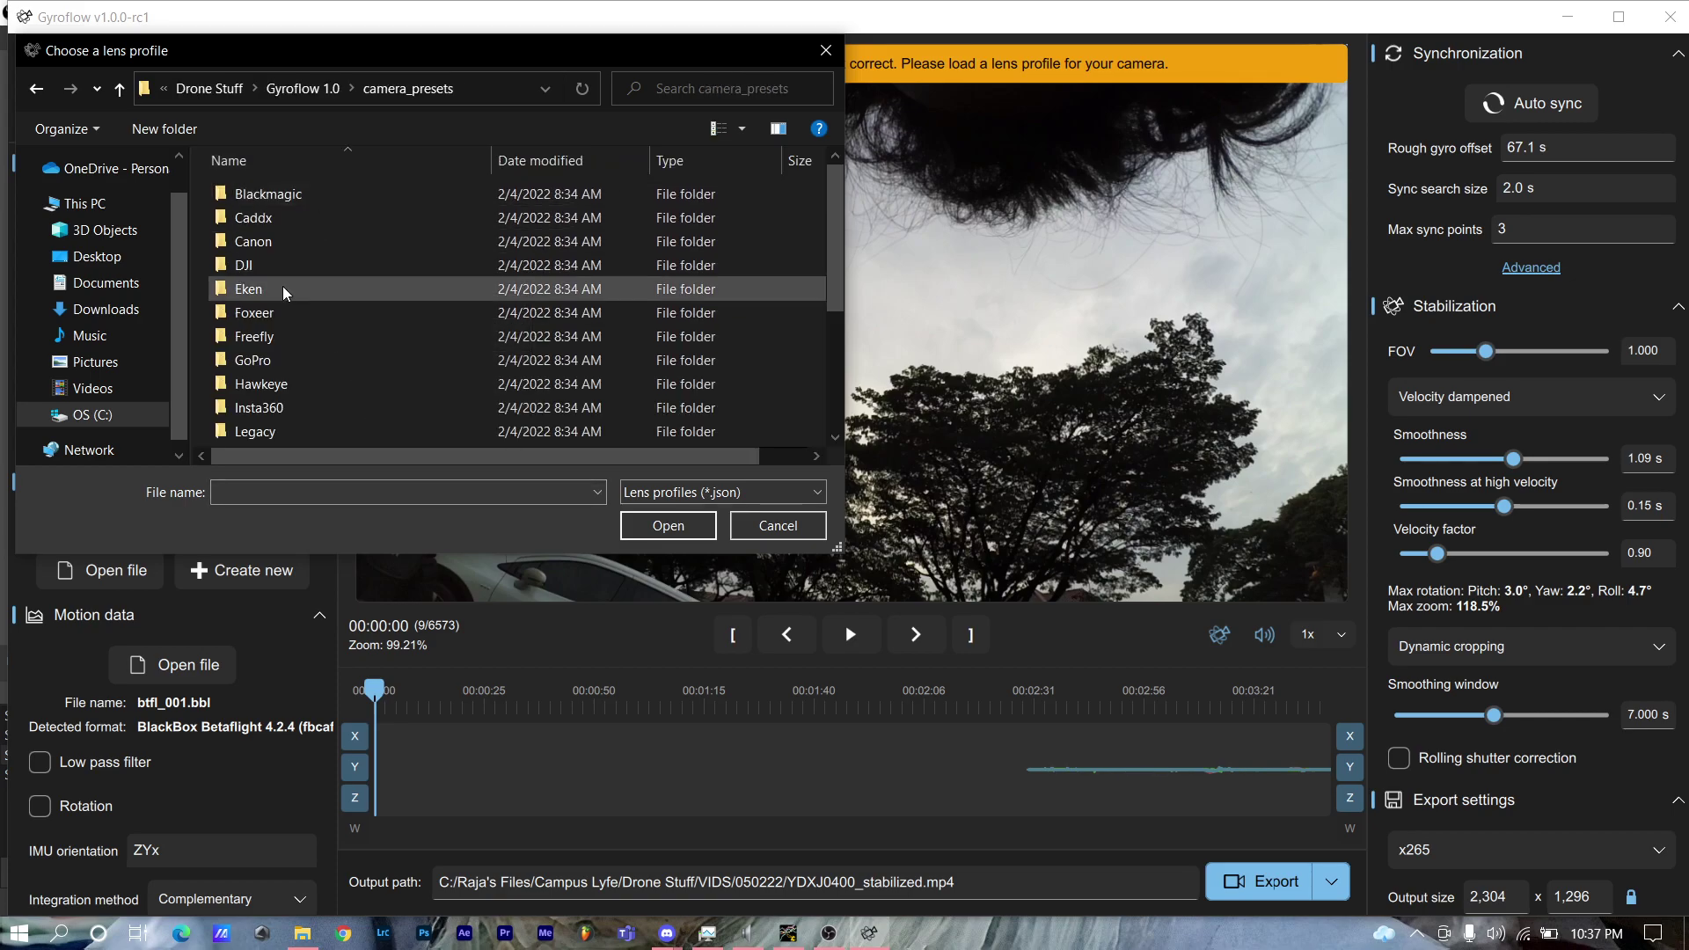
left_click(273, 368)
double_click(273, 369)
scroll(280, 385, "down", 10)
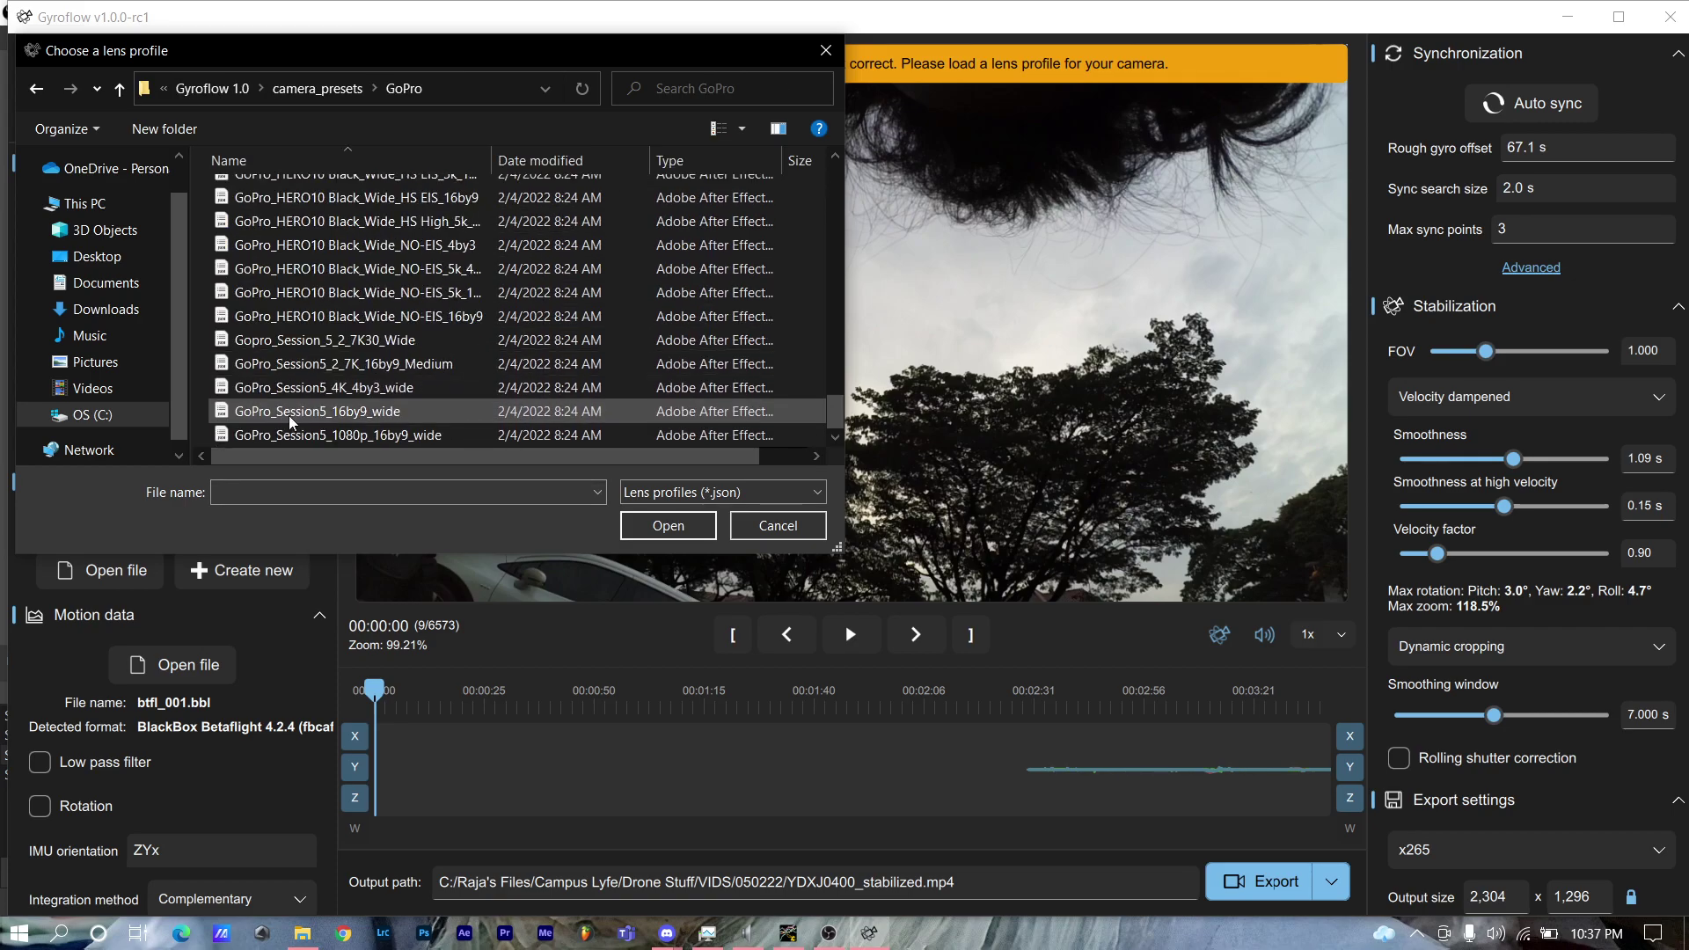
left_click(297, 435)
double_click(298, 434)
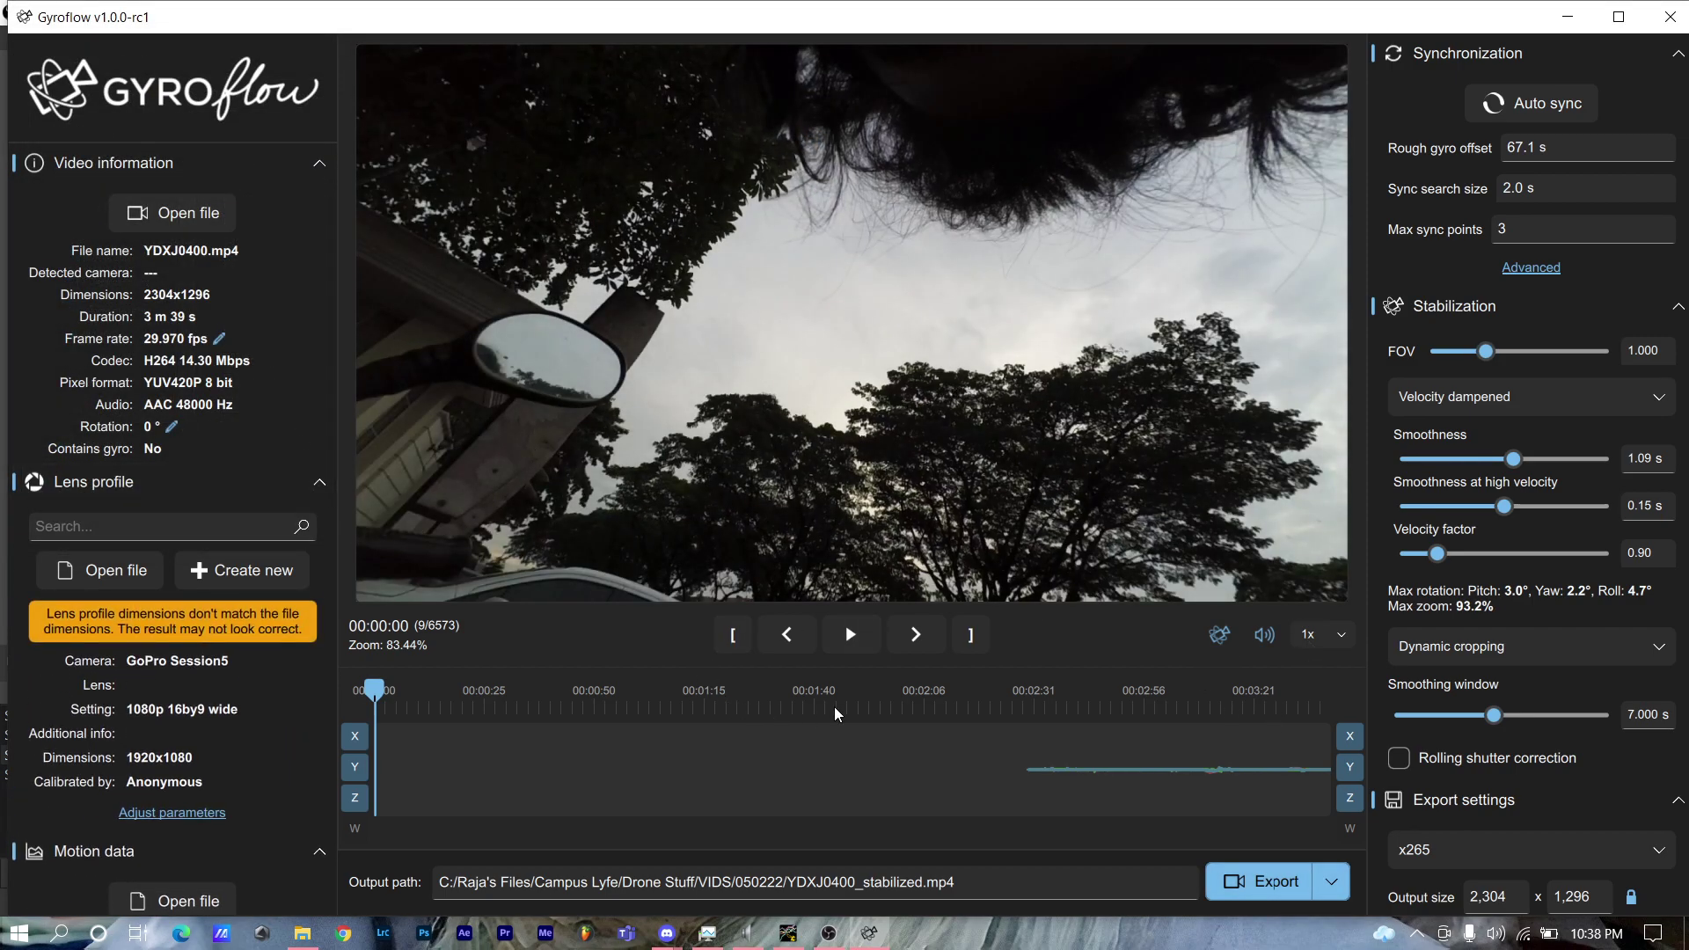
left_click(787, 933)
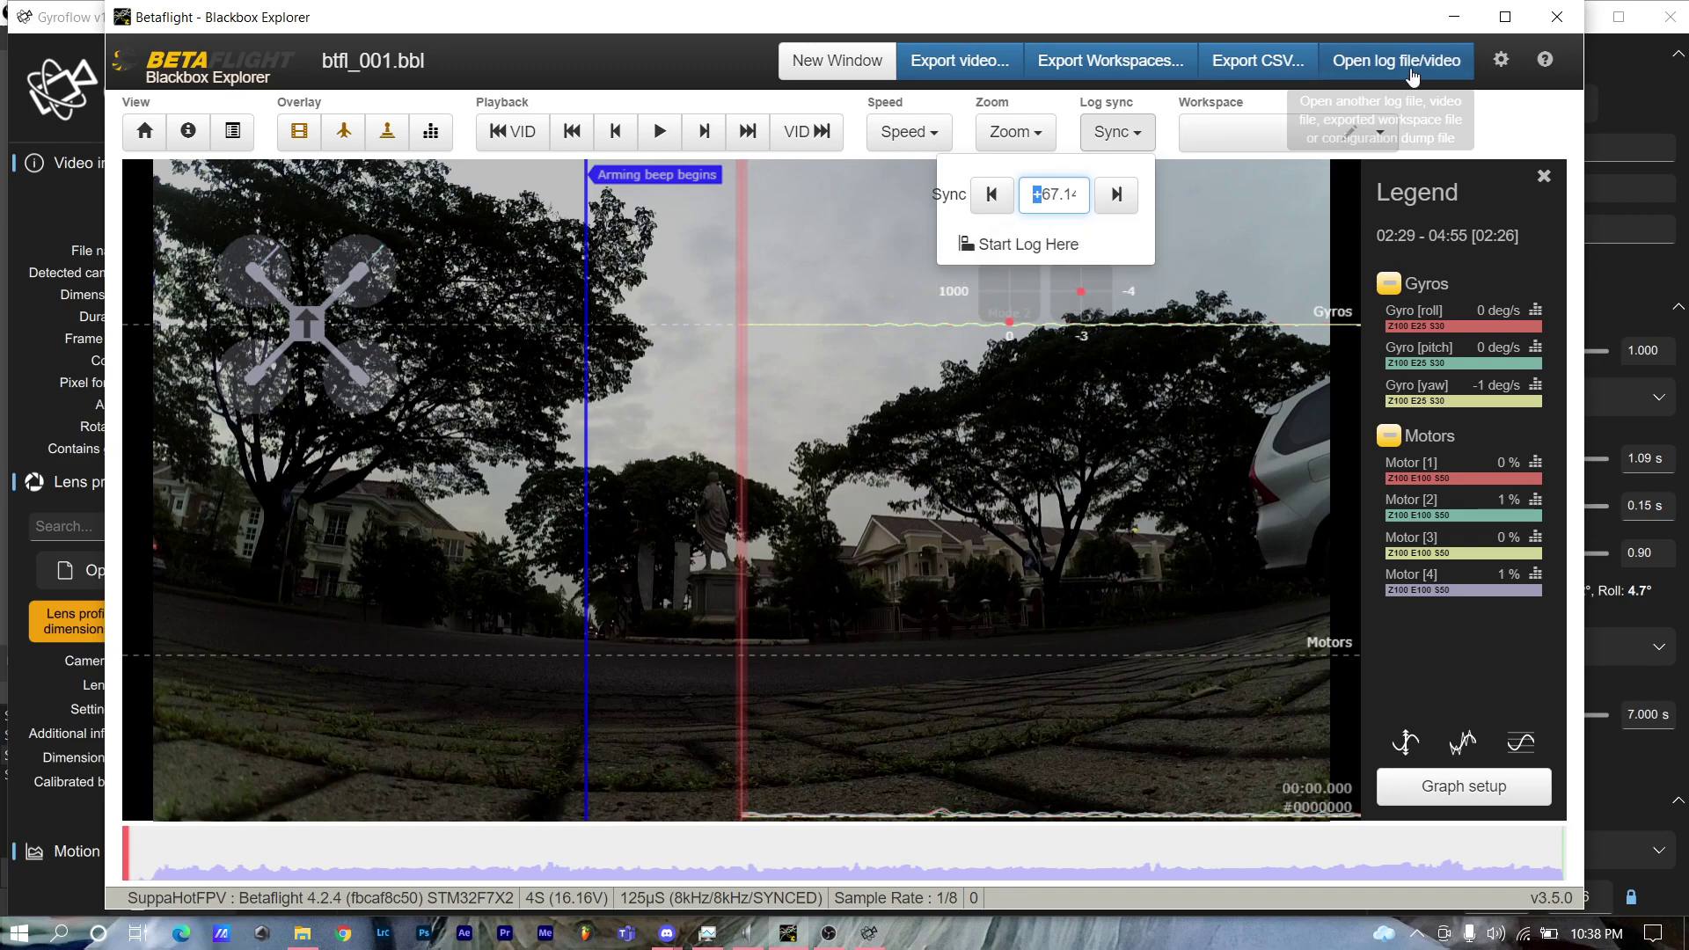
left_click(1462, 15)
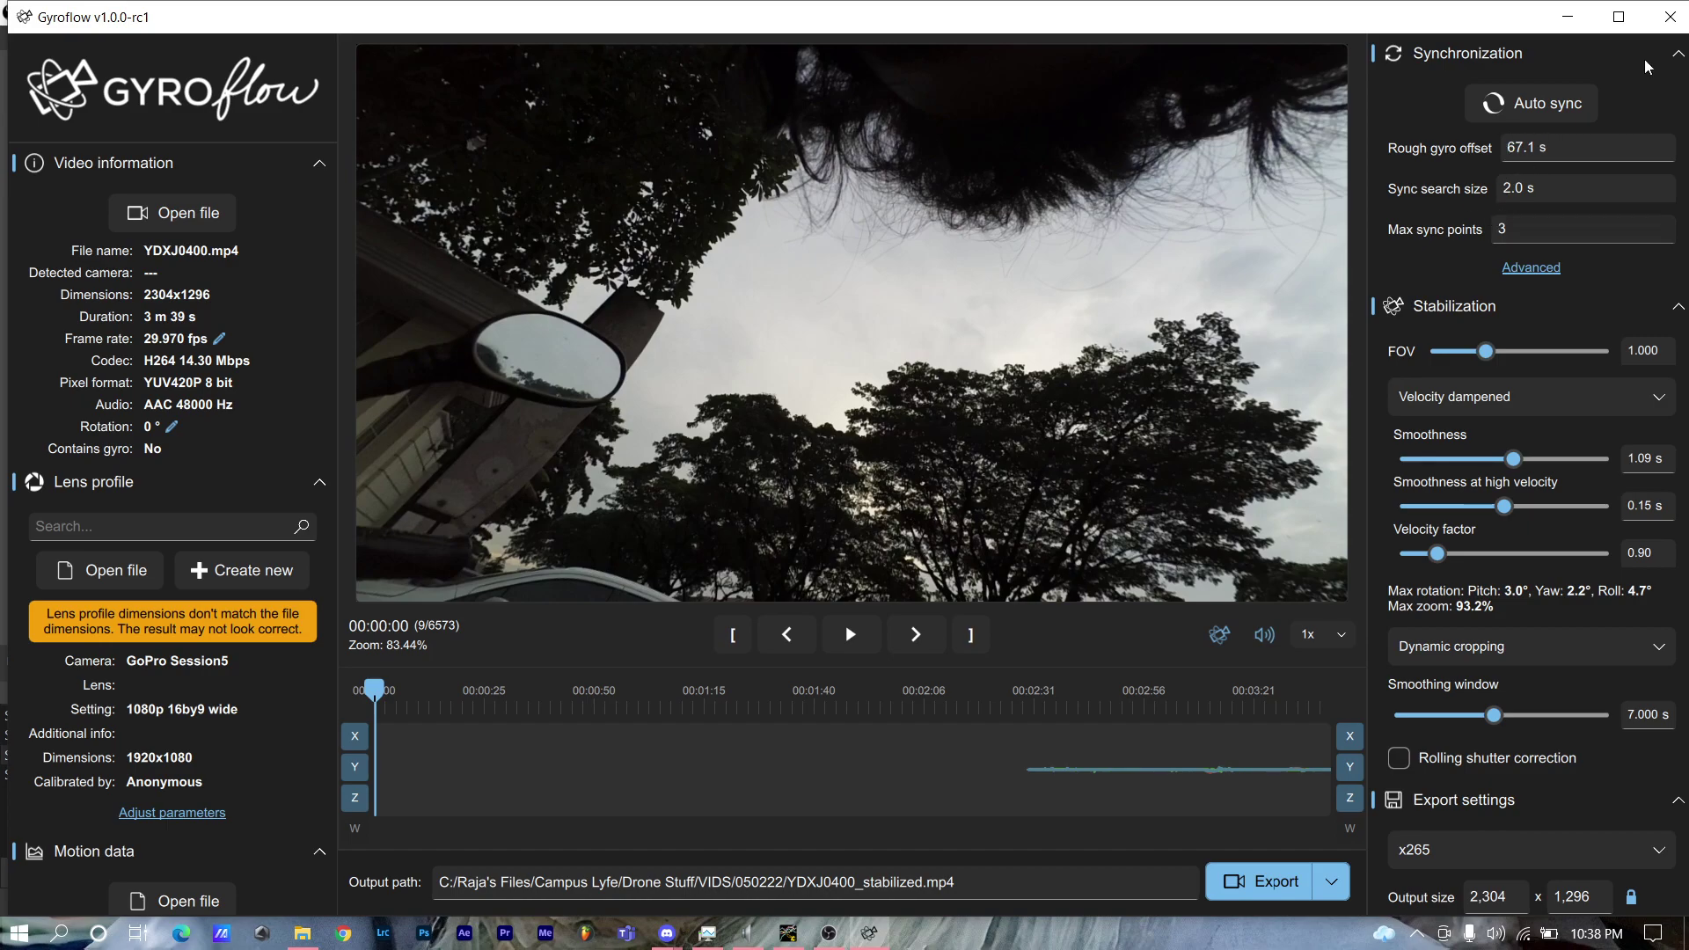
Step: Run Auto sync so a sync point appears near the 1:40 mark
left_click(1538, 113)
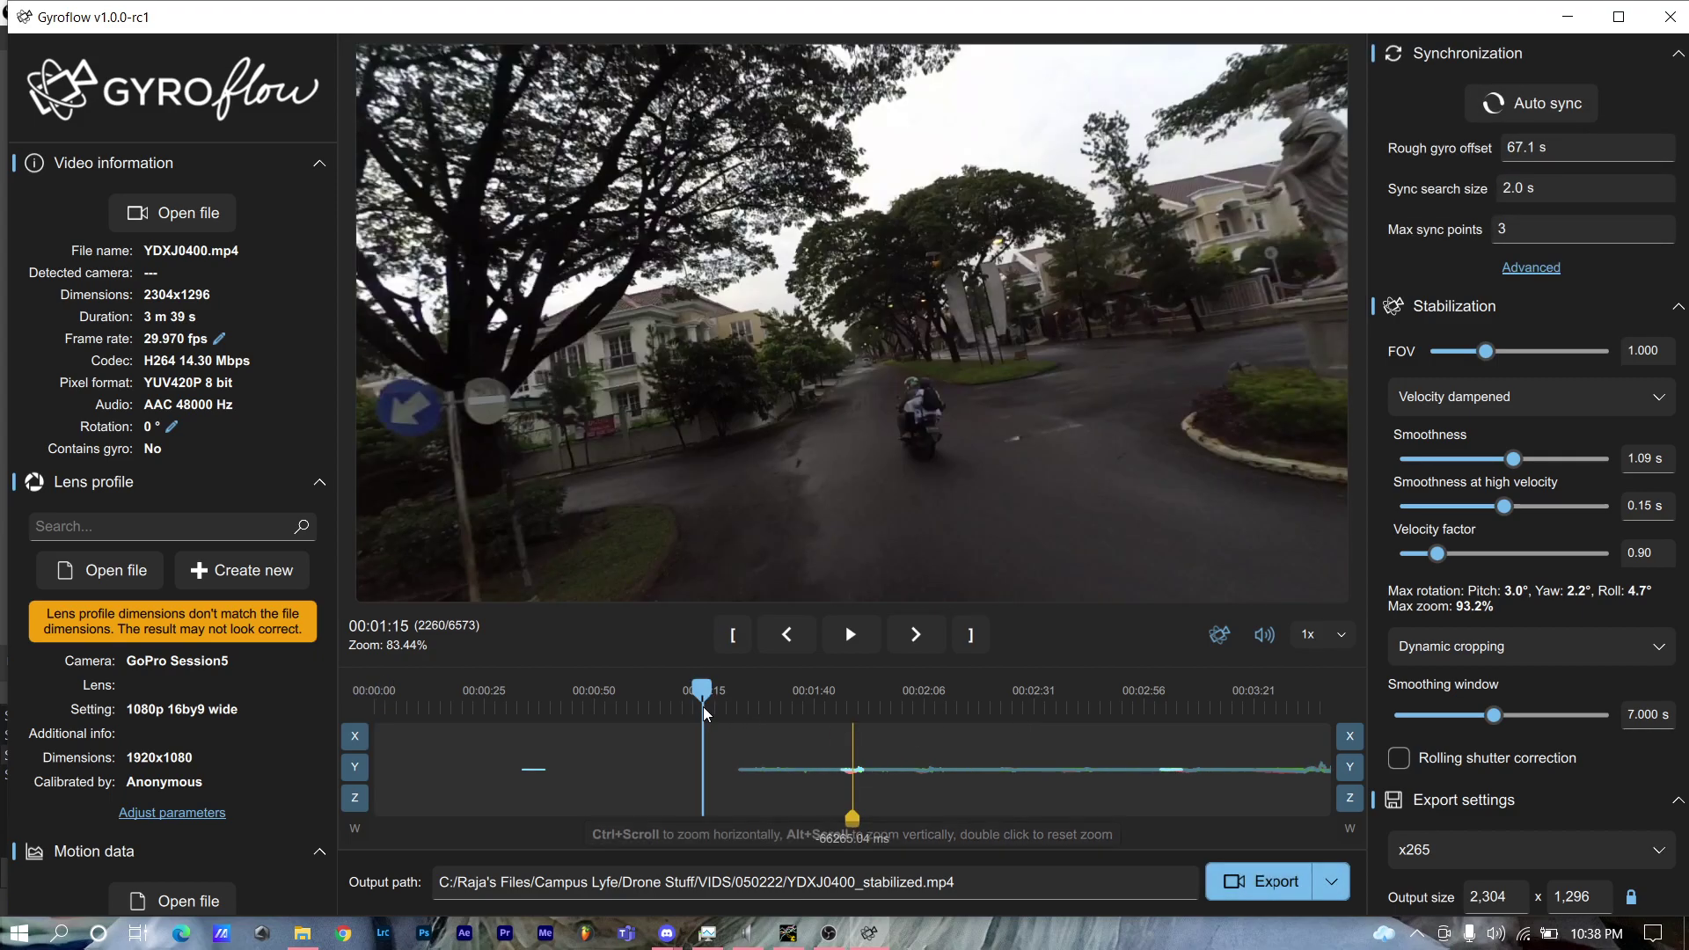
left_click(704, 709)
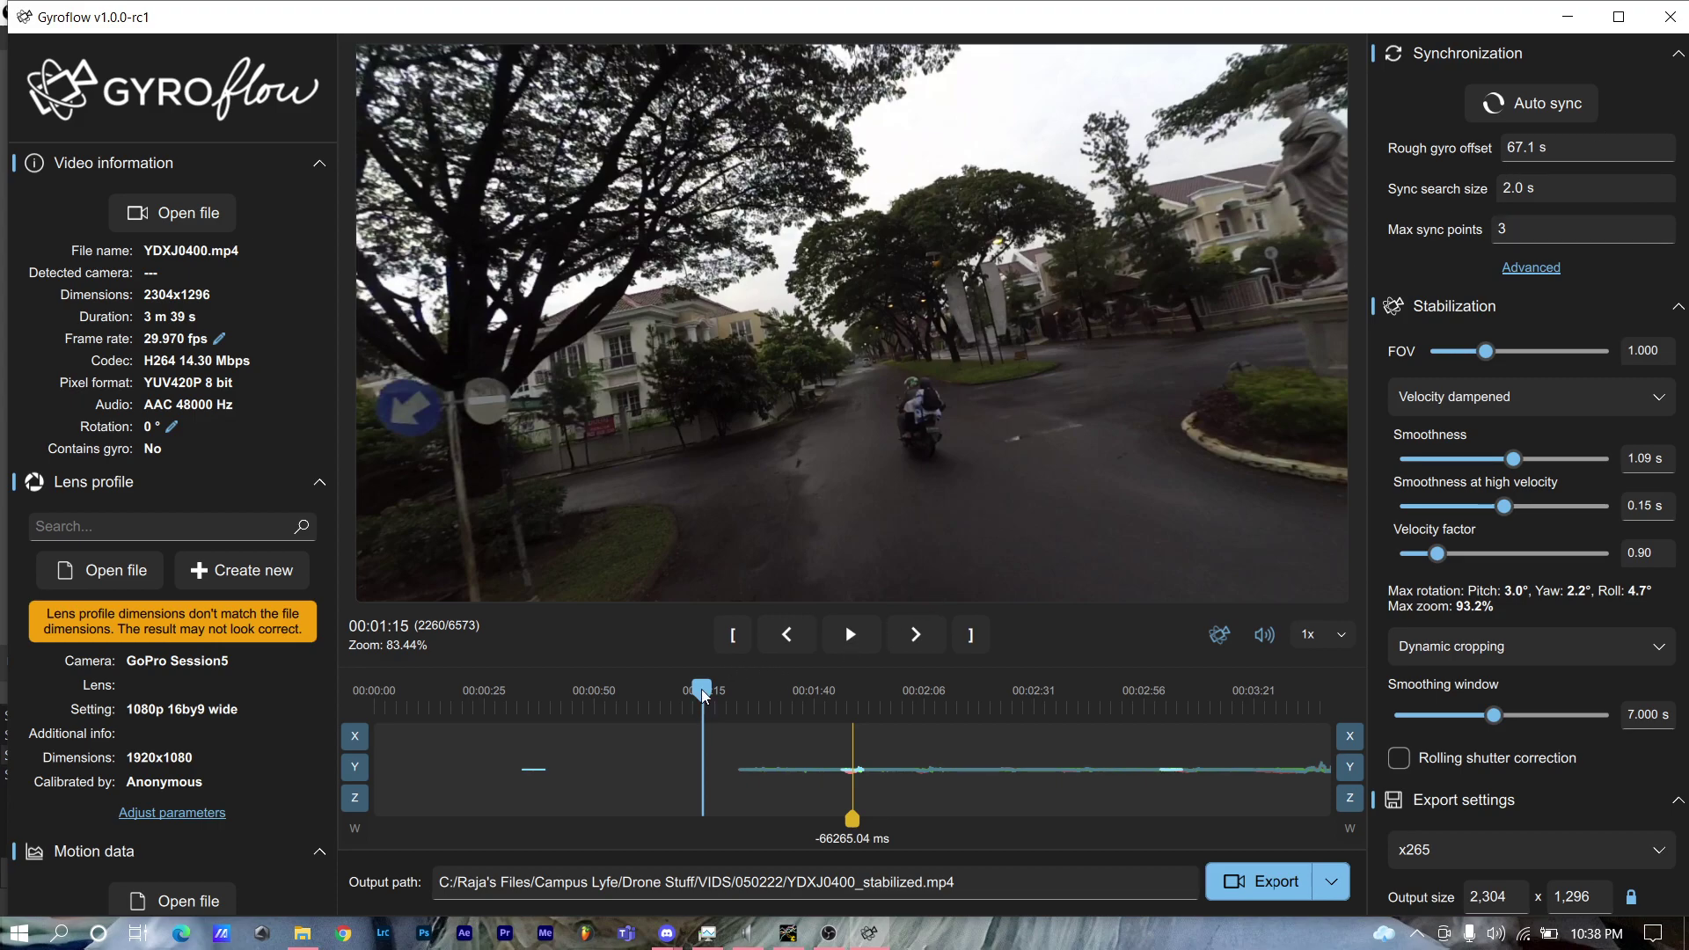
left_click_drag(699, 691, 667, 698)
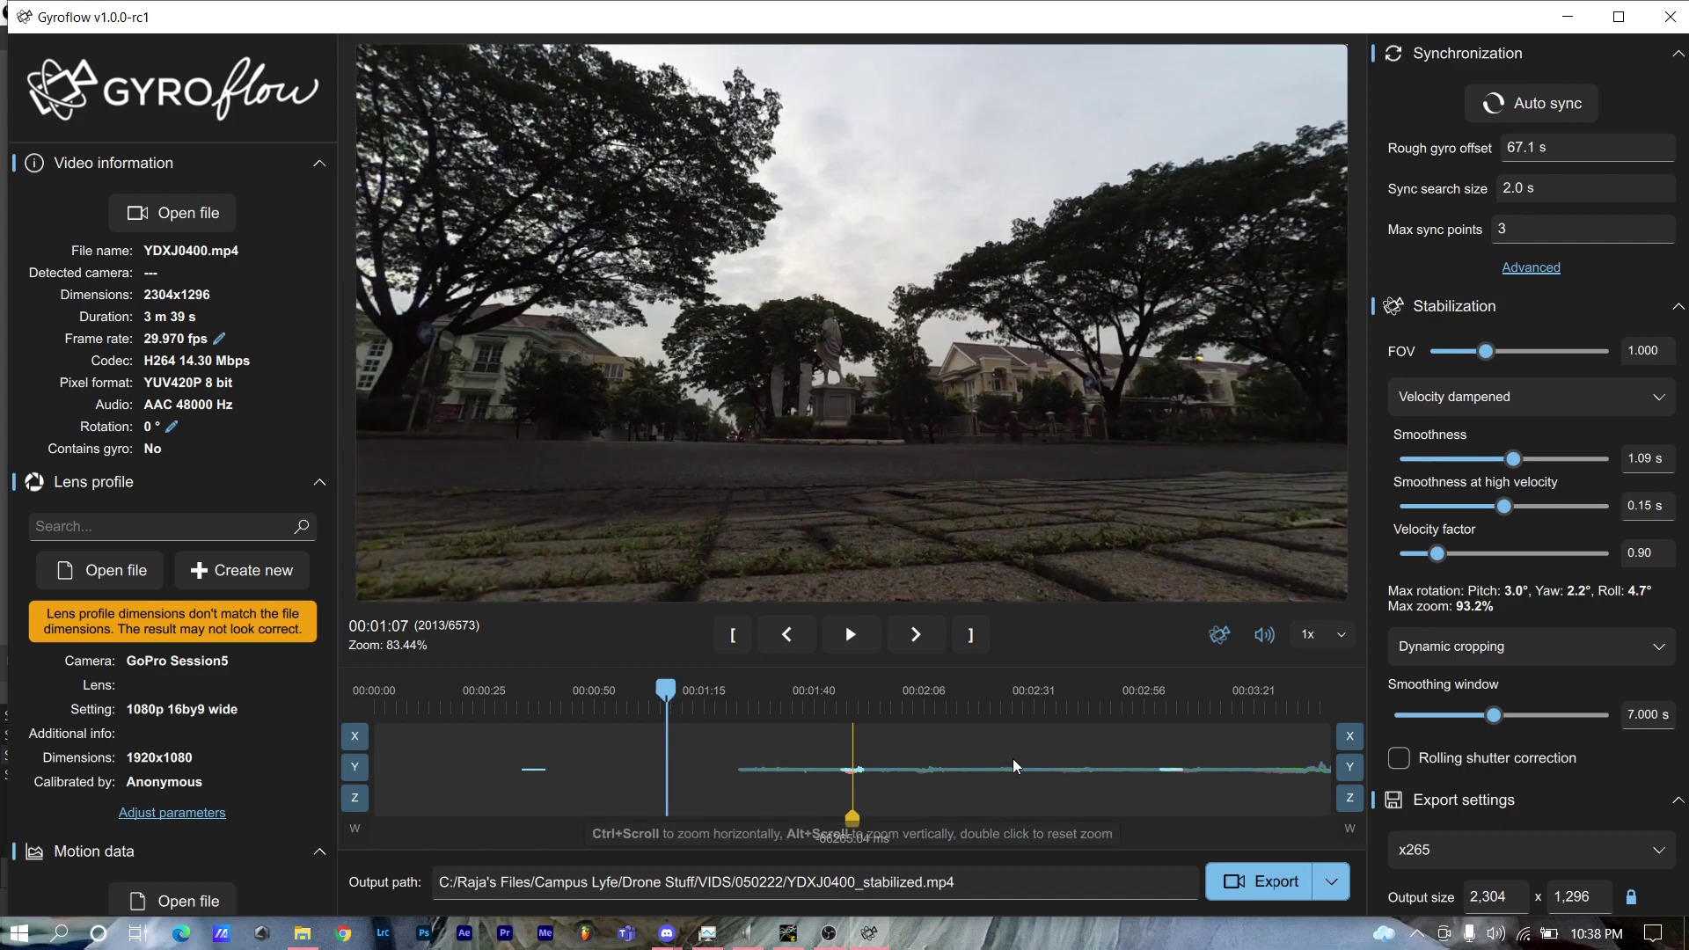
left_click(1288, 708)
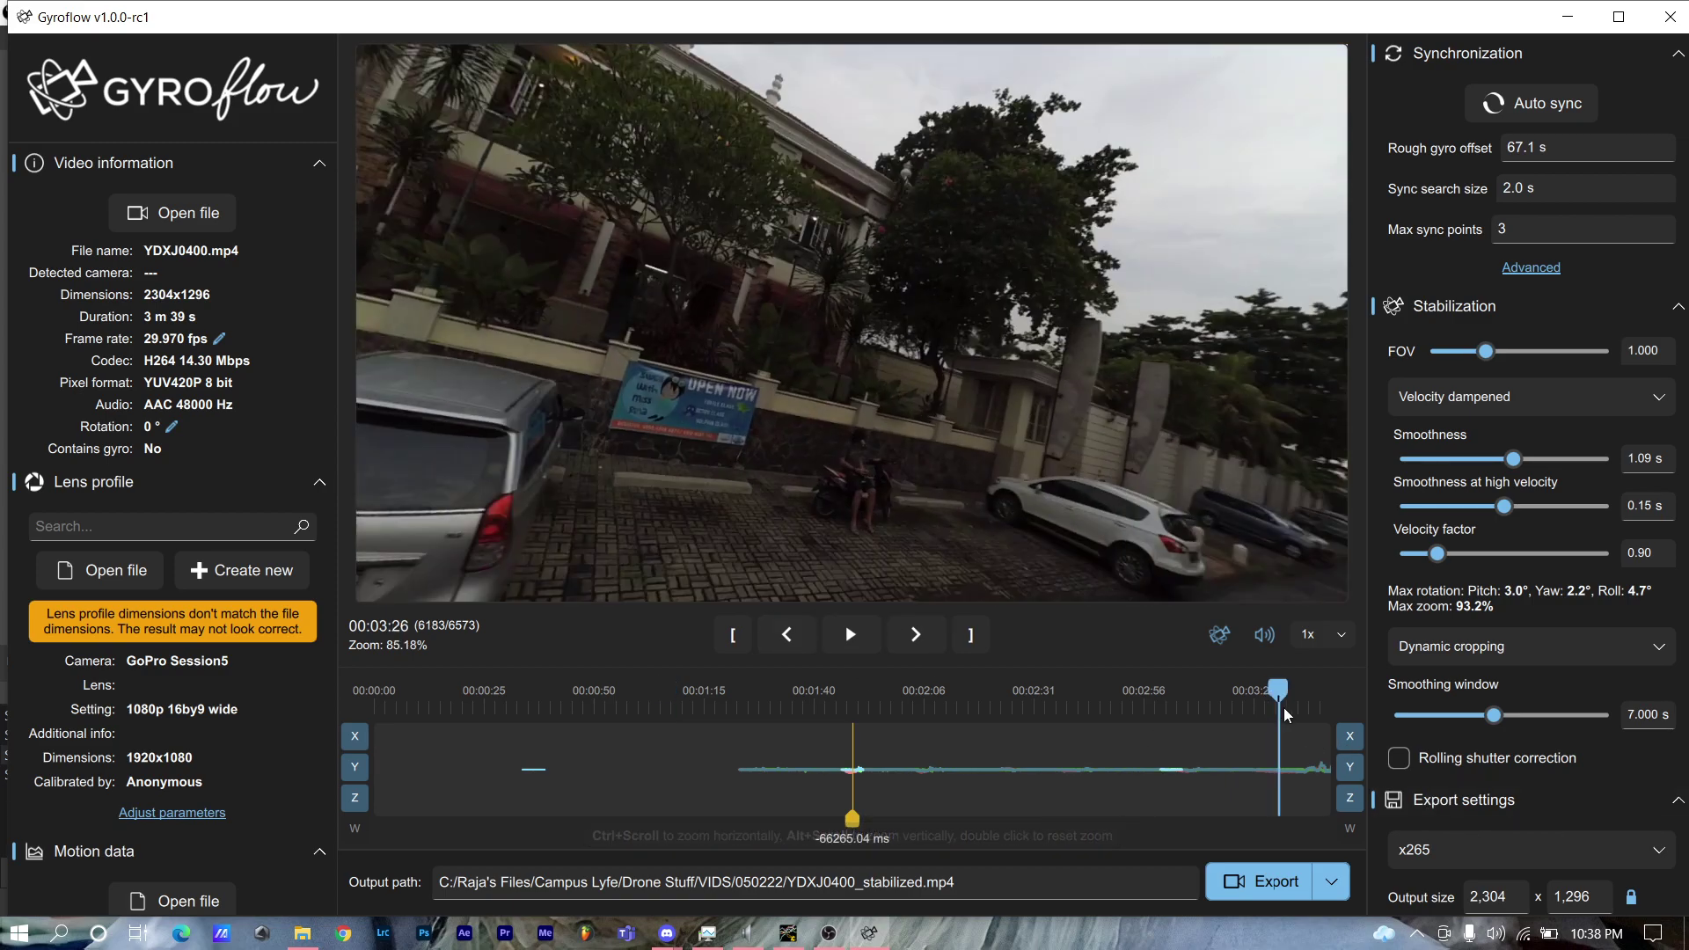
left_click_drag(1290, 709, 1302, 715)
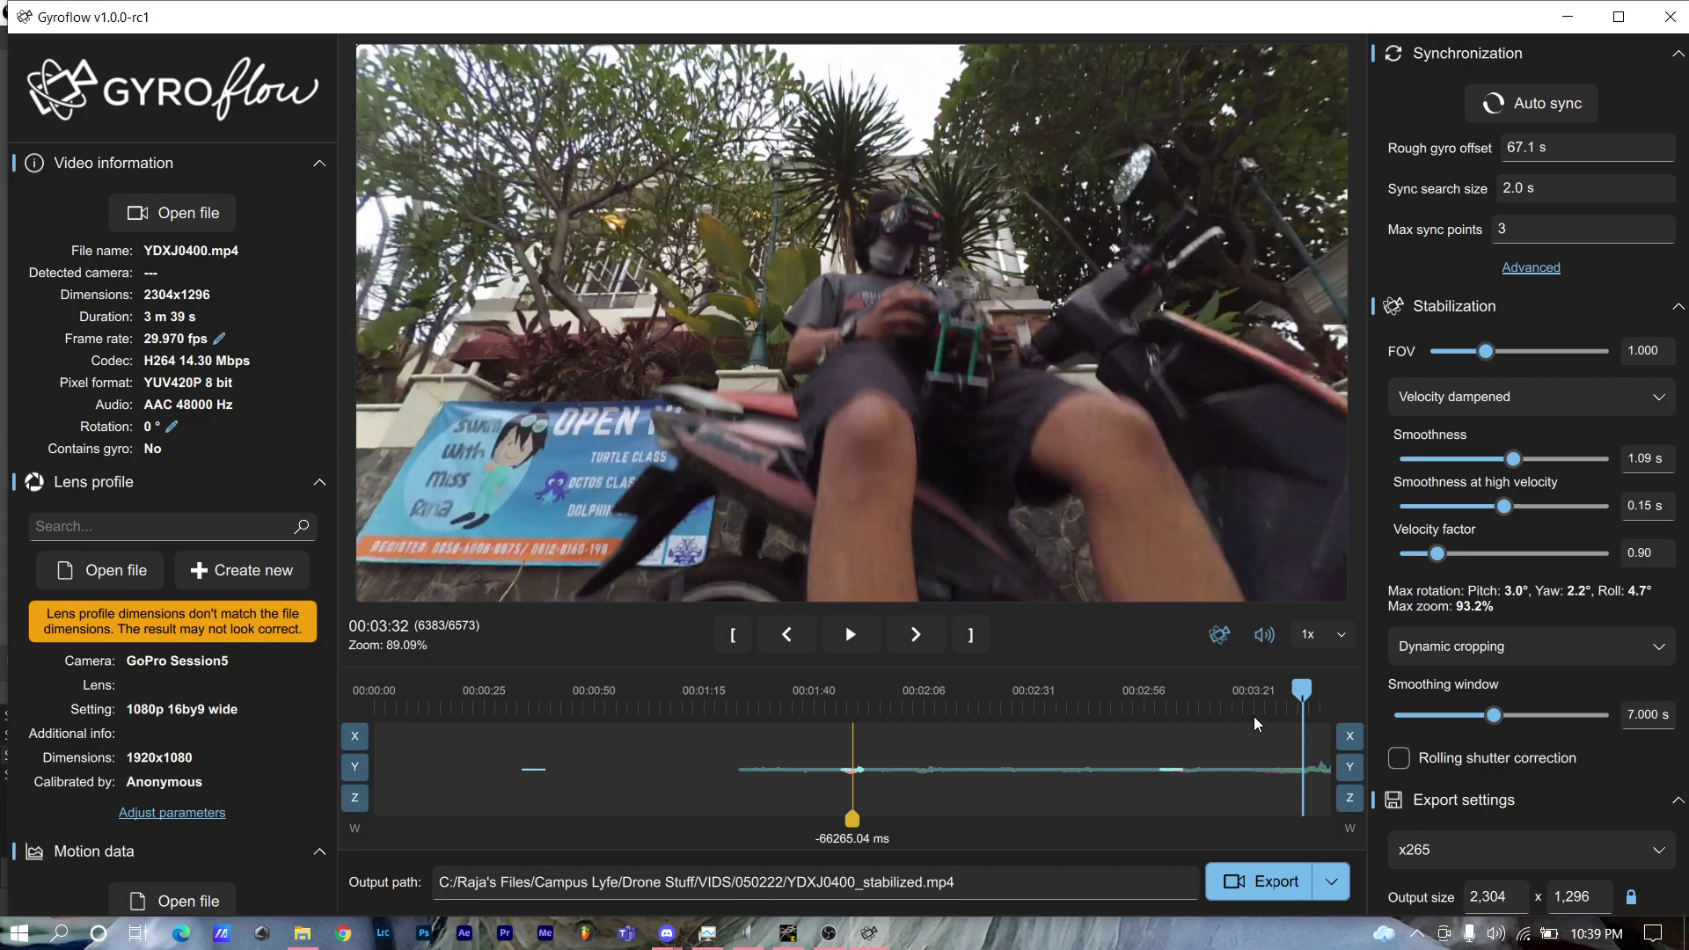
key("space")
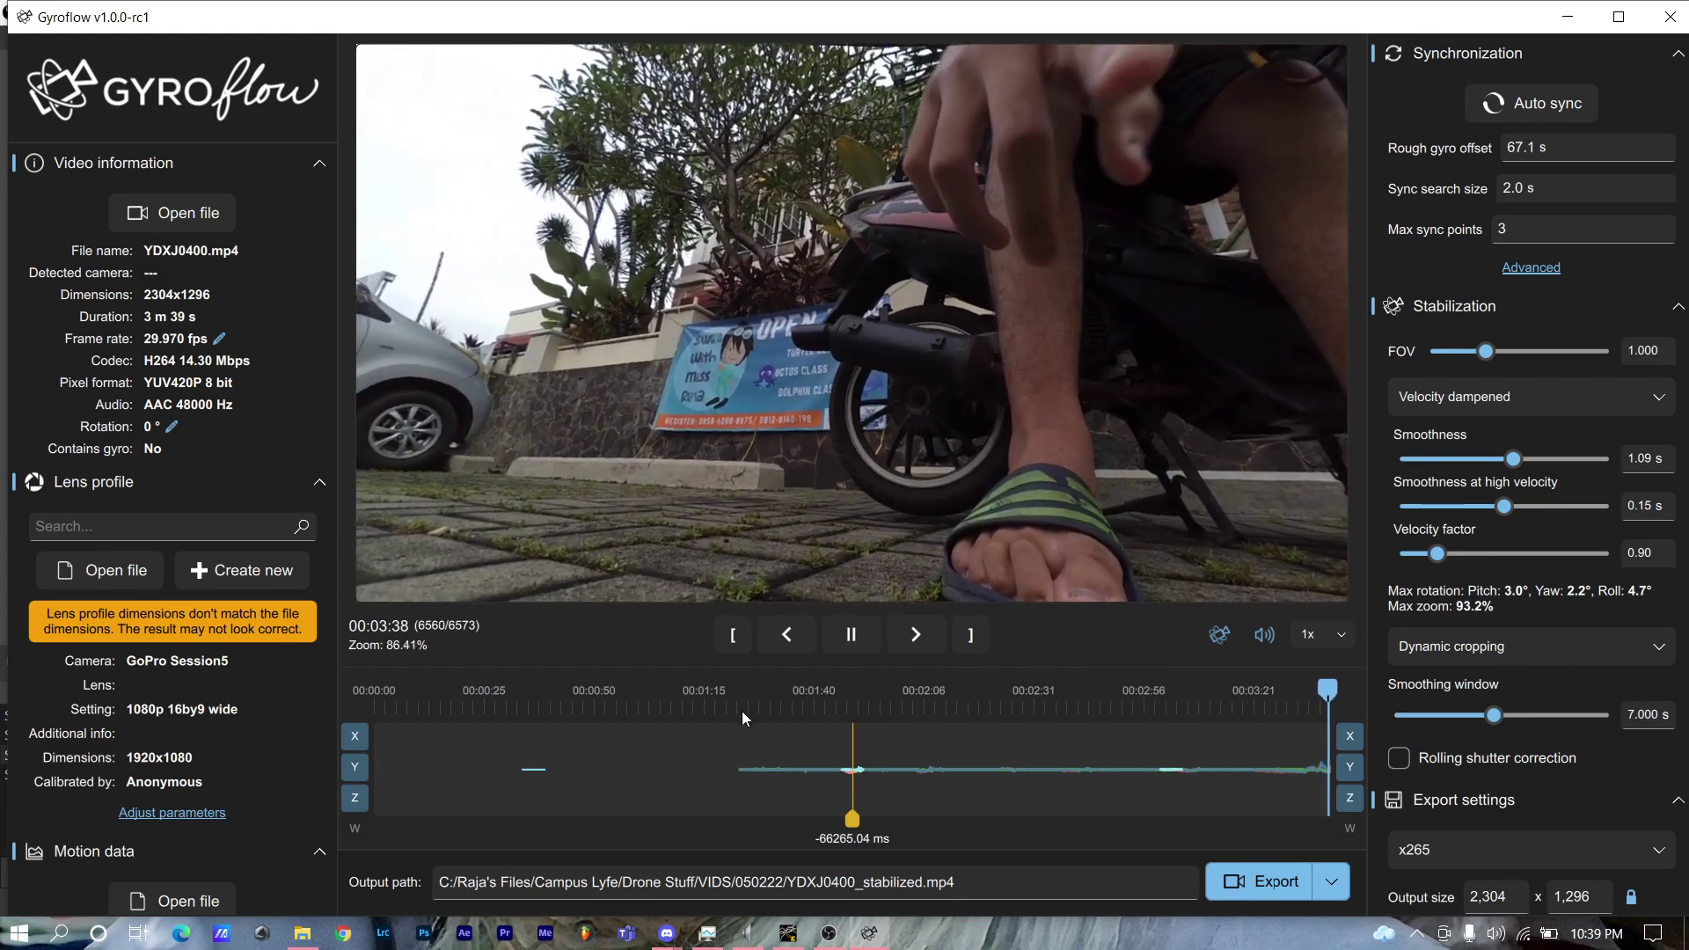
left_click_drag(755, 711, 686, 701)
key("space")
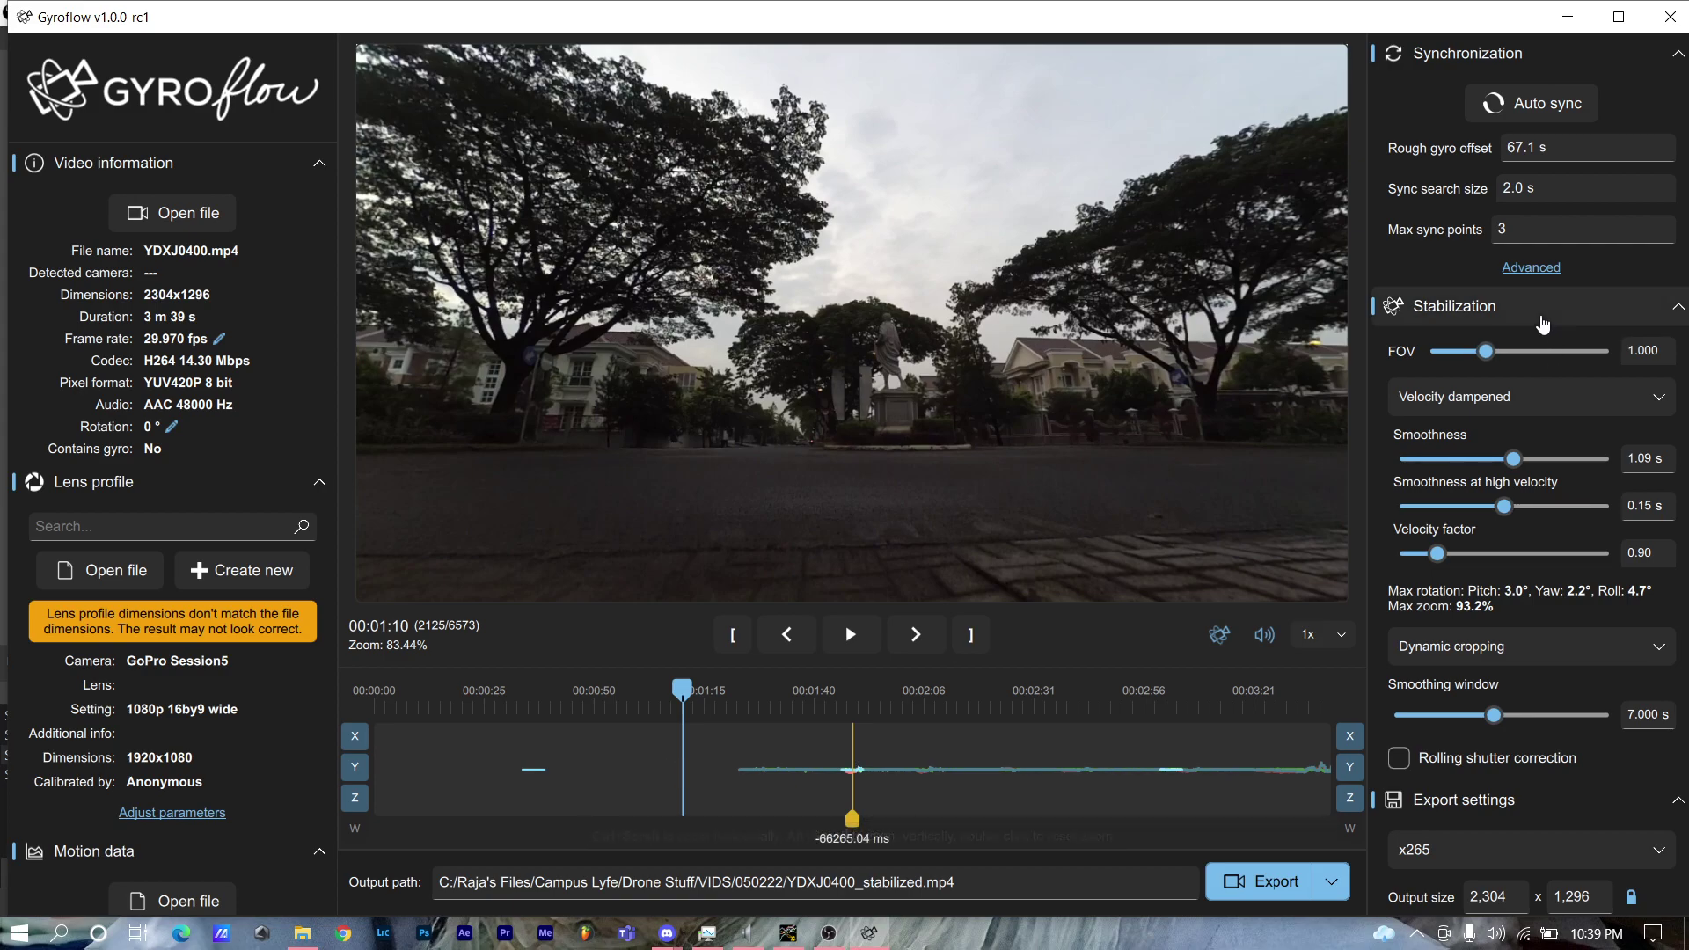
Step: Set the rough gyro offset's whole seconds to 5 (51.1 s) and rerun Auto sync
double_click(1510, 147)
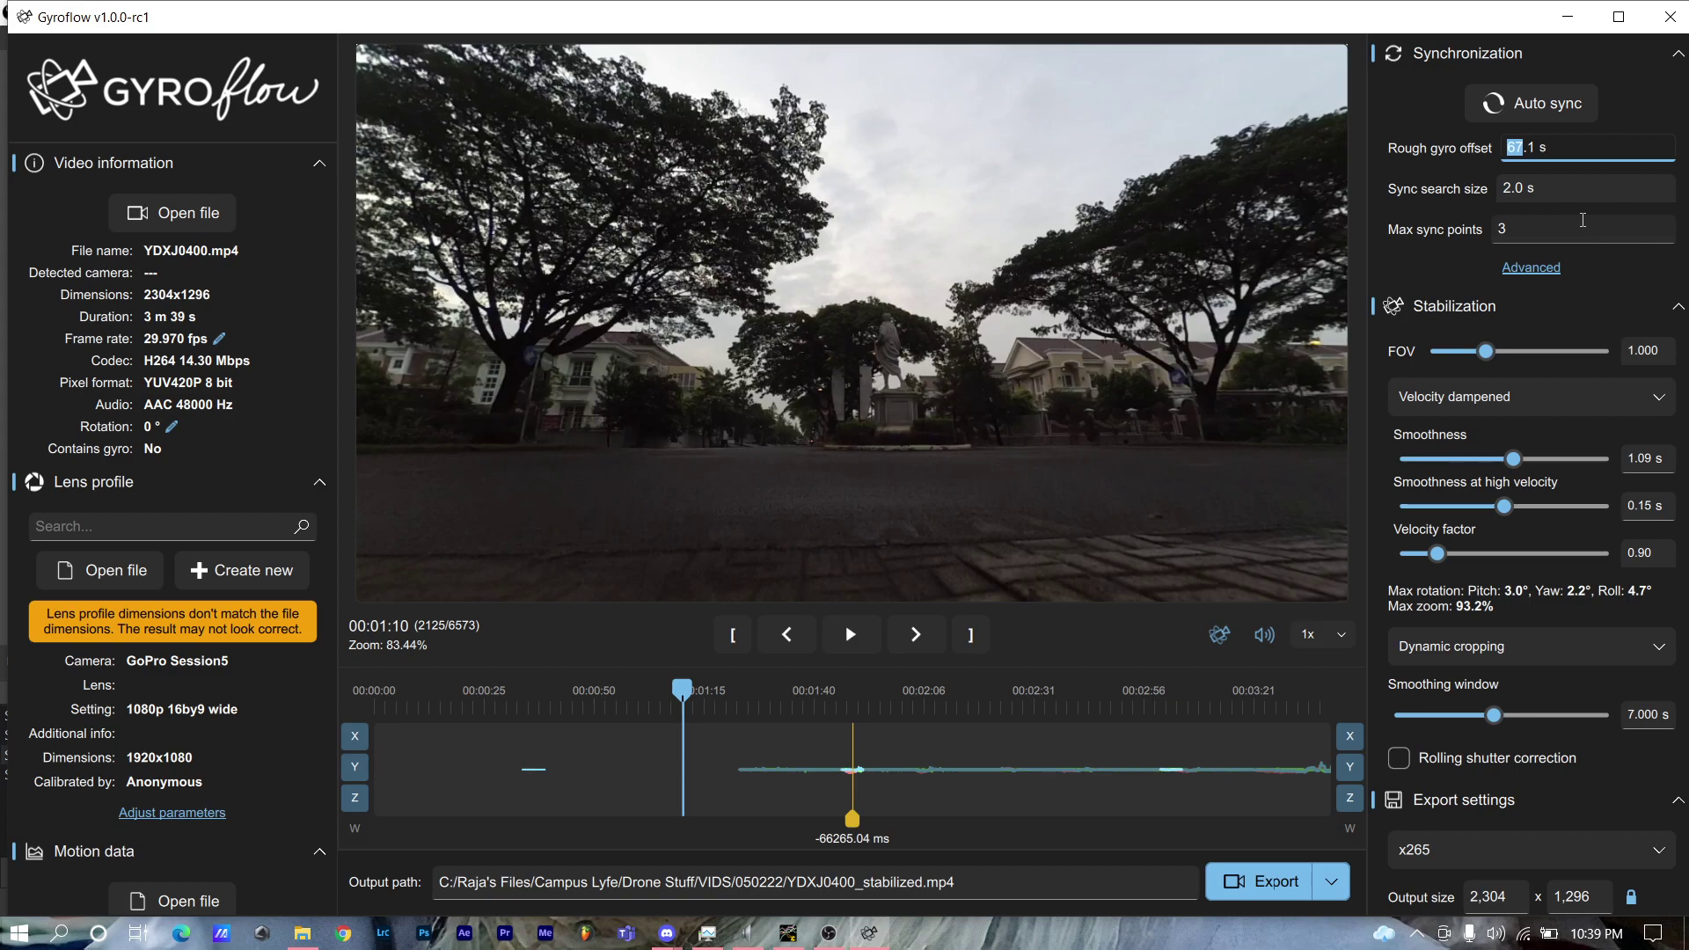
type("51")
left_click(1572, 114)
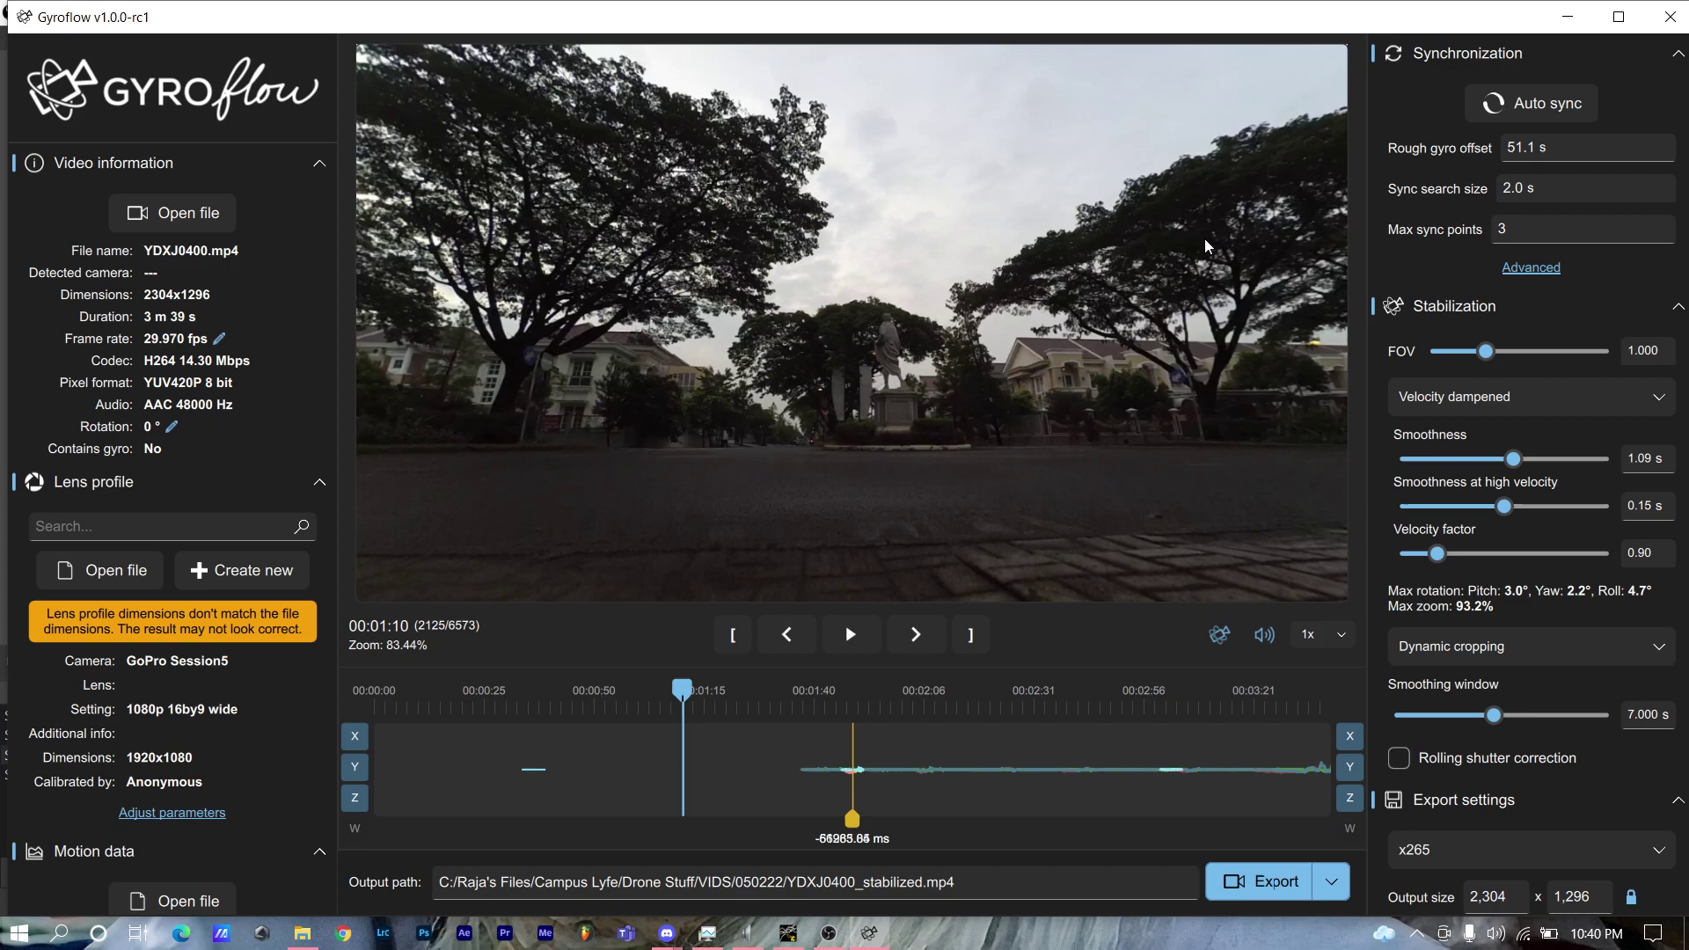
Step: Change the rough gyro offset to 83.1 s and rerun Auto sync, adding a point near 2:56
double_click(1523, 148)
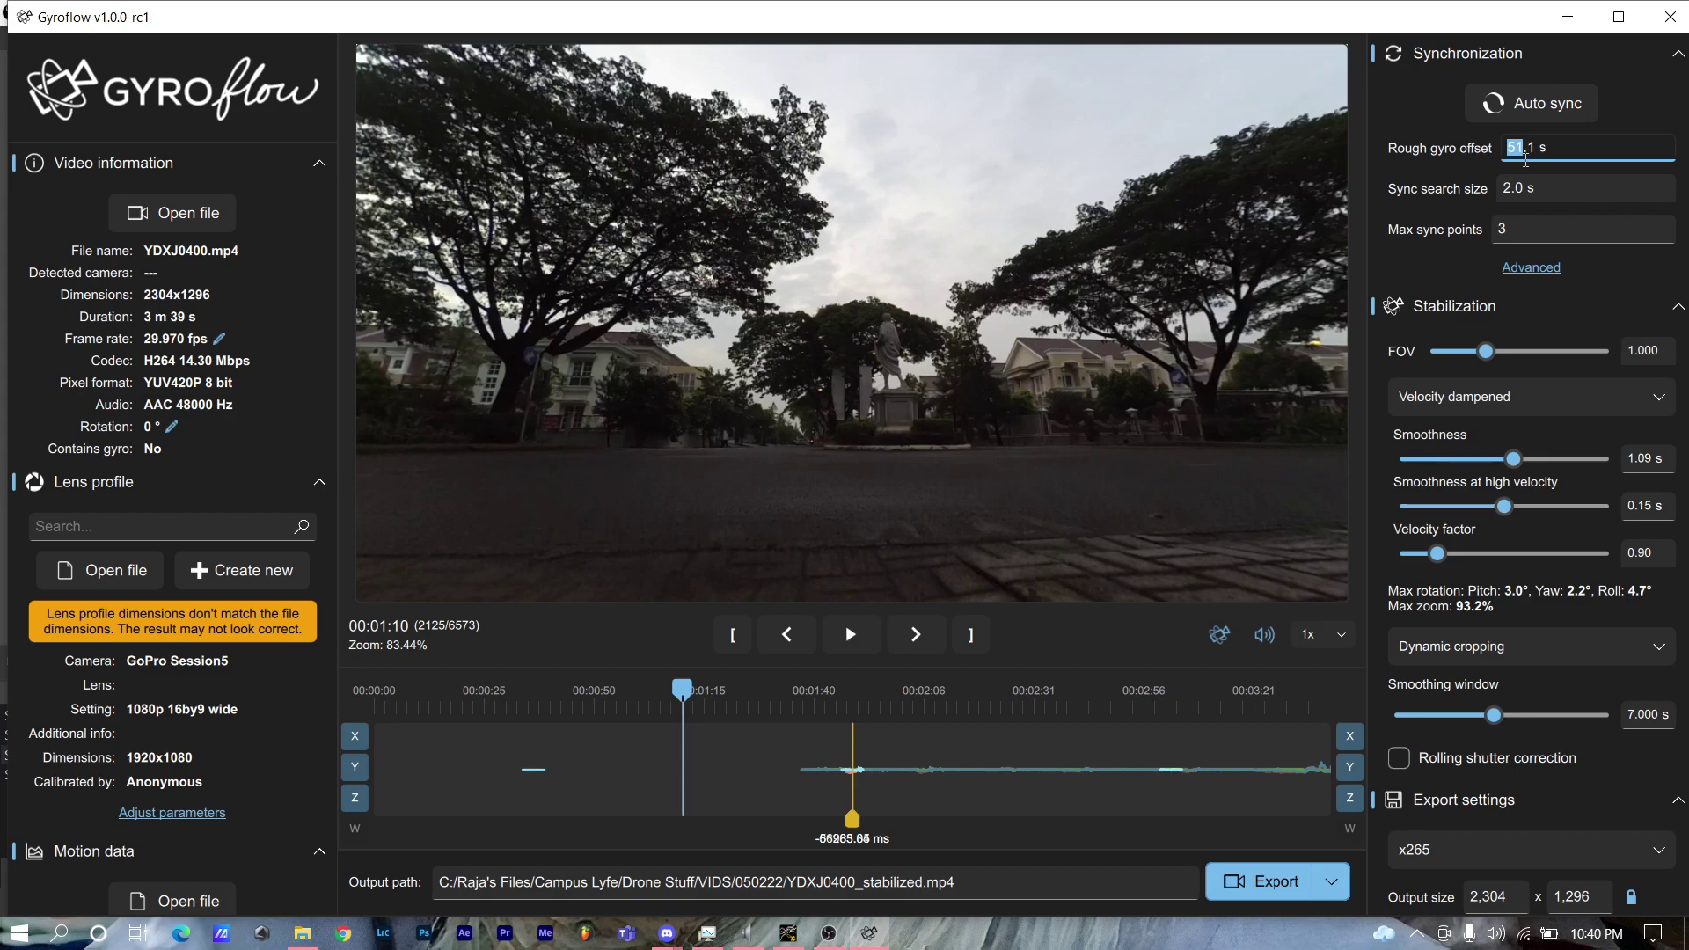
type("83")
left_click(1540, 106)
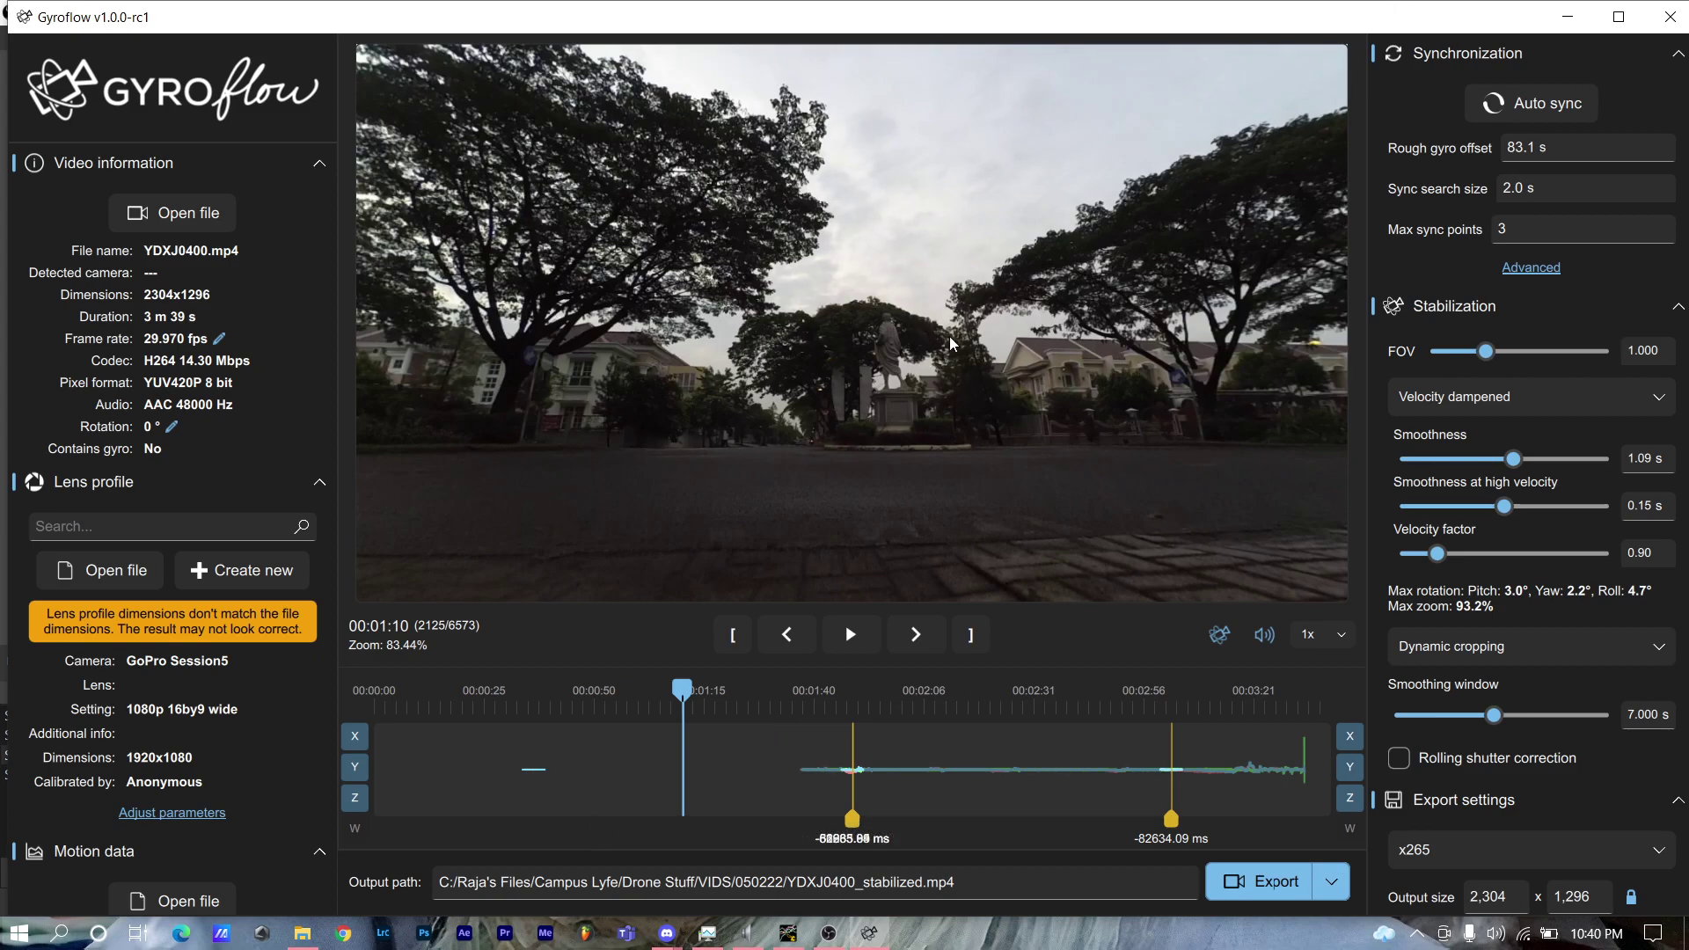
Step: Quit Gyroflow and relaunch it to an empty project
left_click(1670, 18)
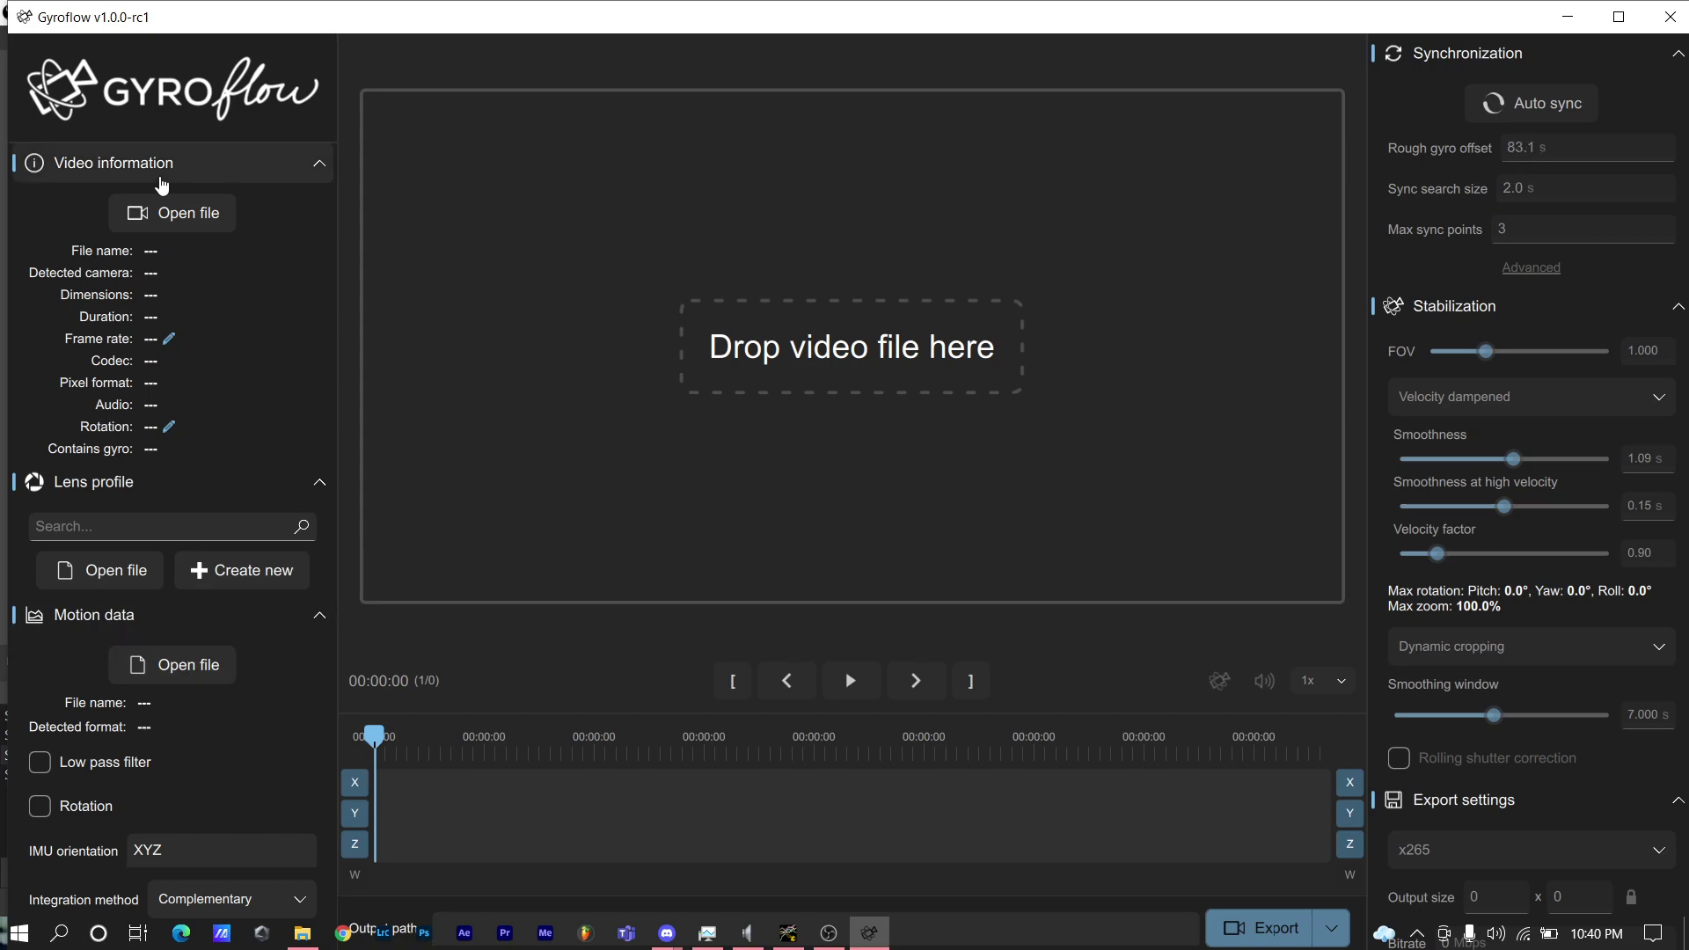
Step: Load the GoPro Session5 1080p 16by9 wide lens profile
left_click(187, 224)
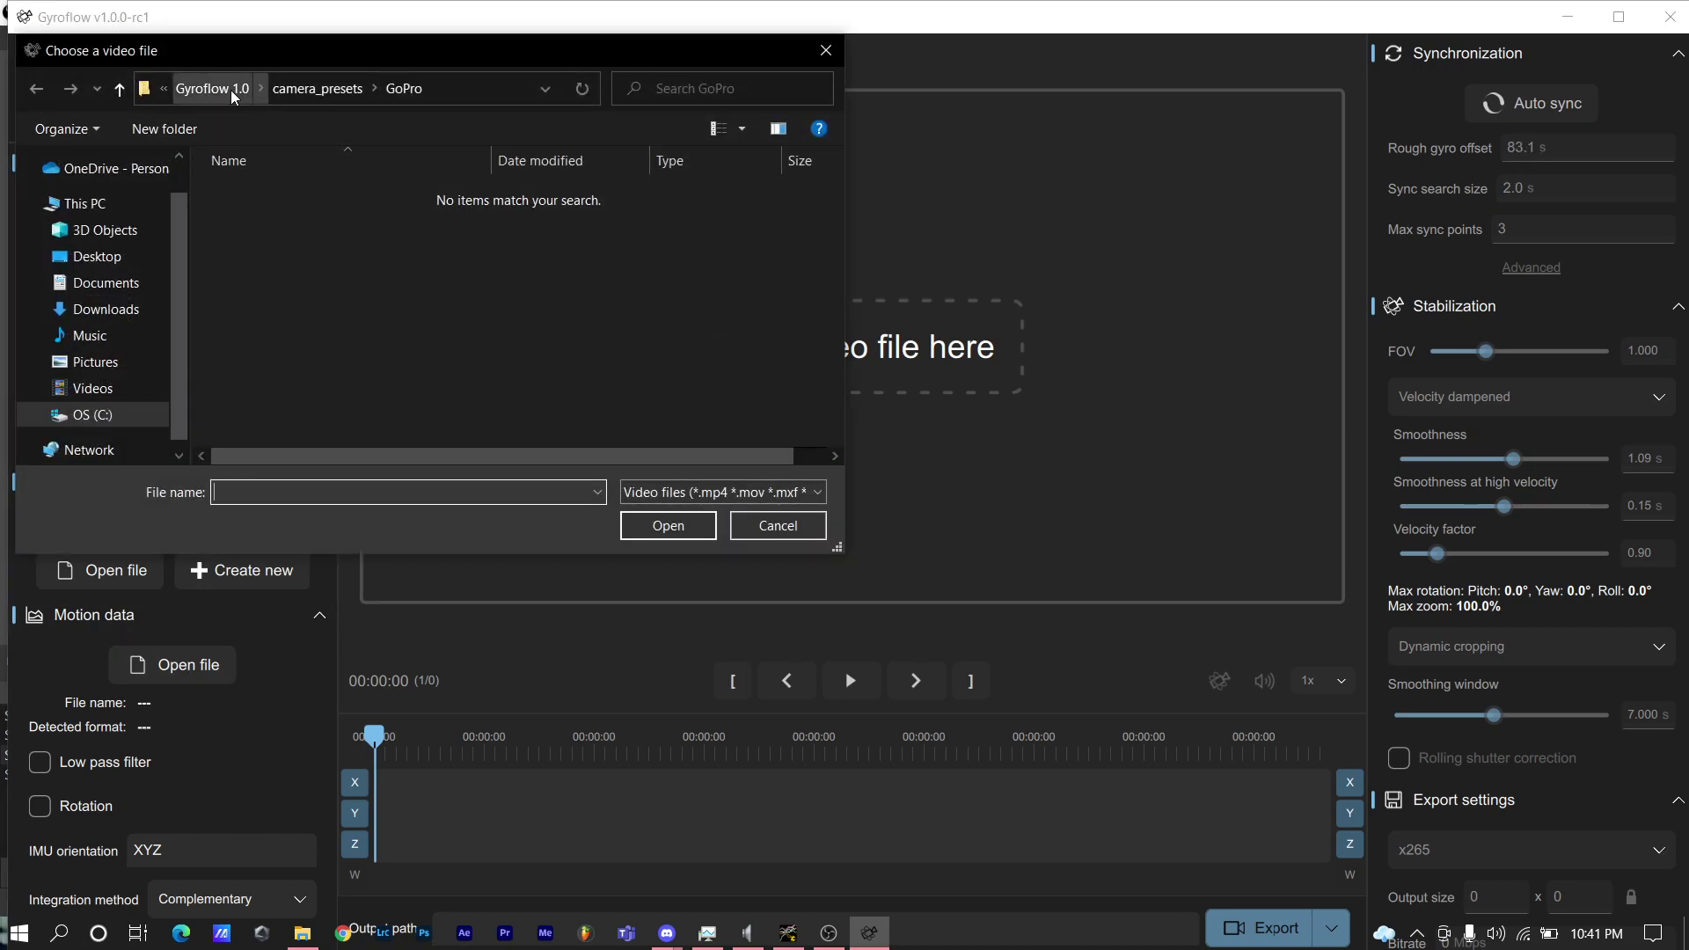
left_click(746, 531)
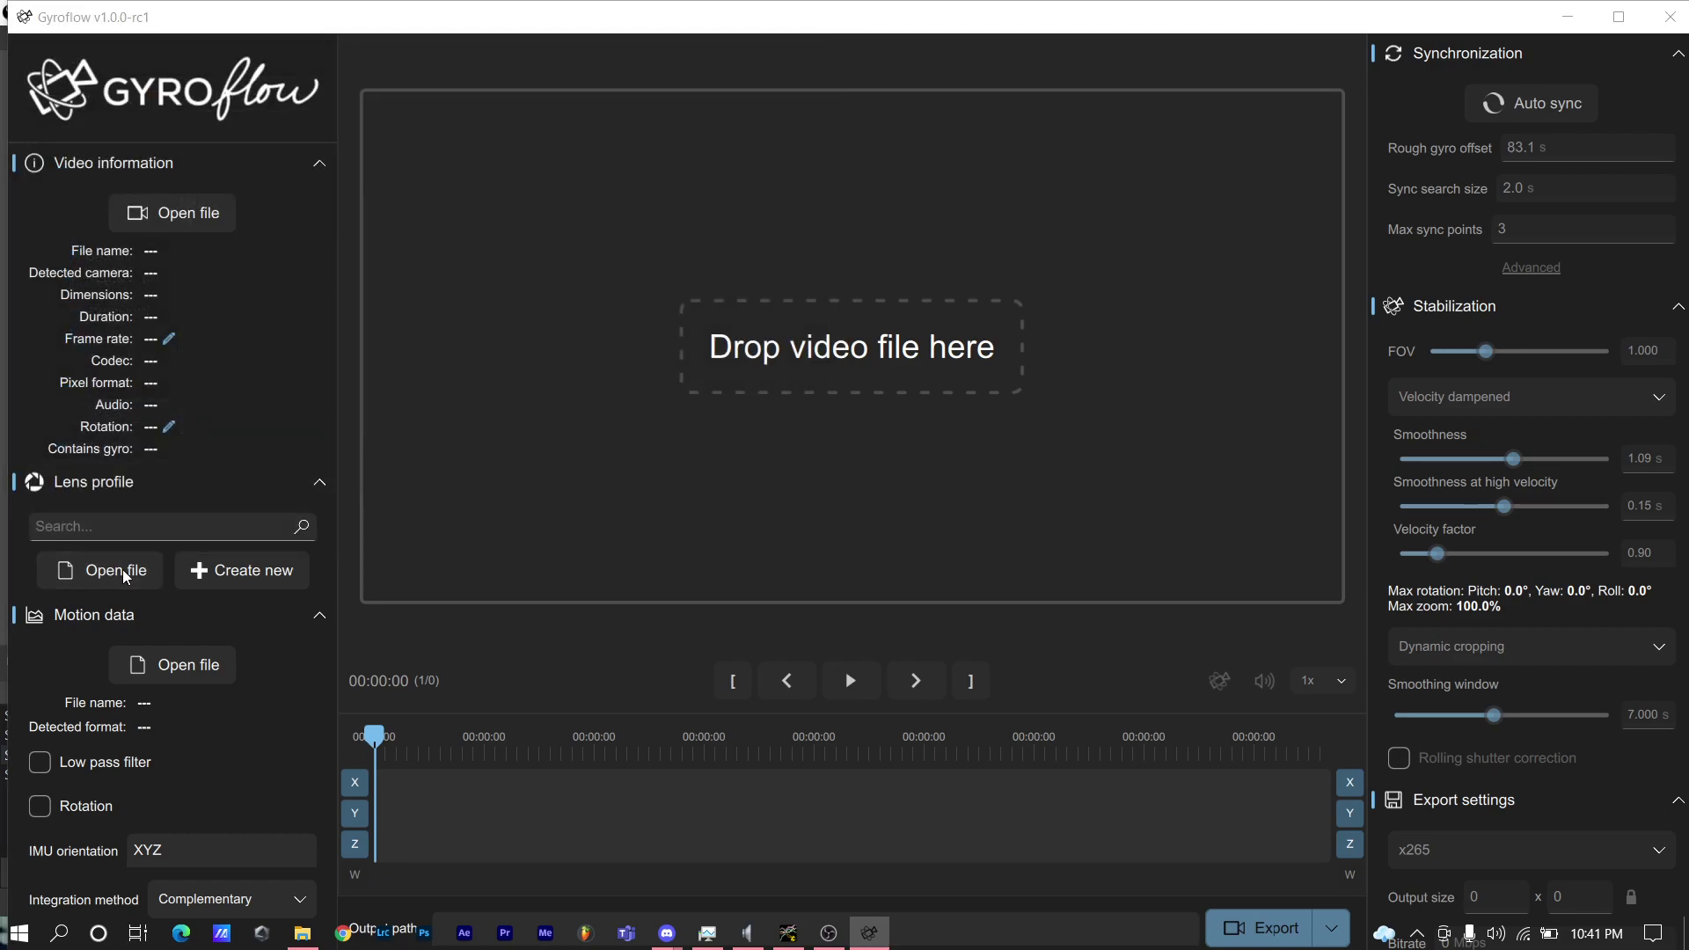
left_click(132, 570)
scroll(427, 436, "down", 10)
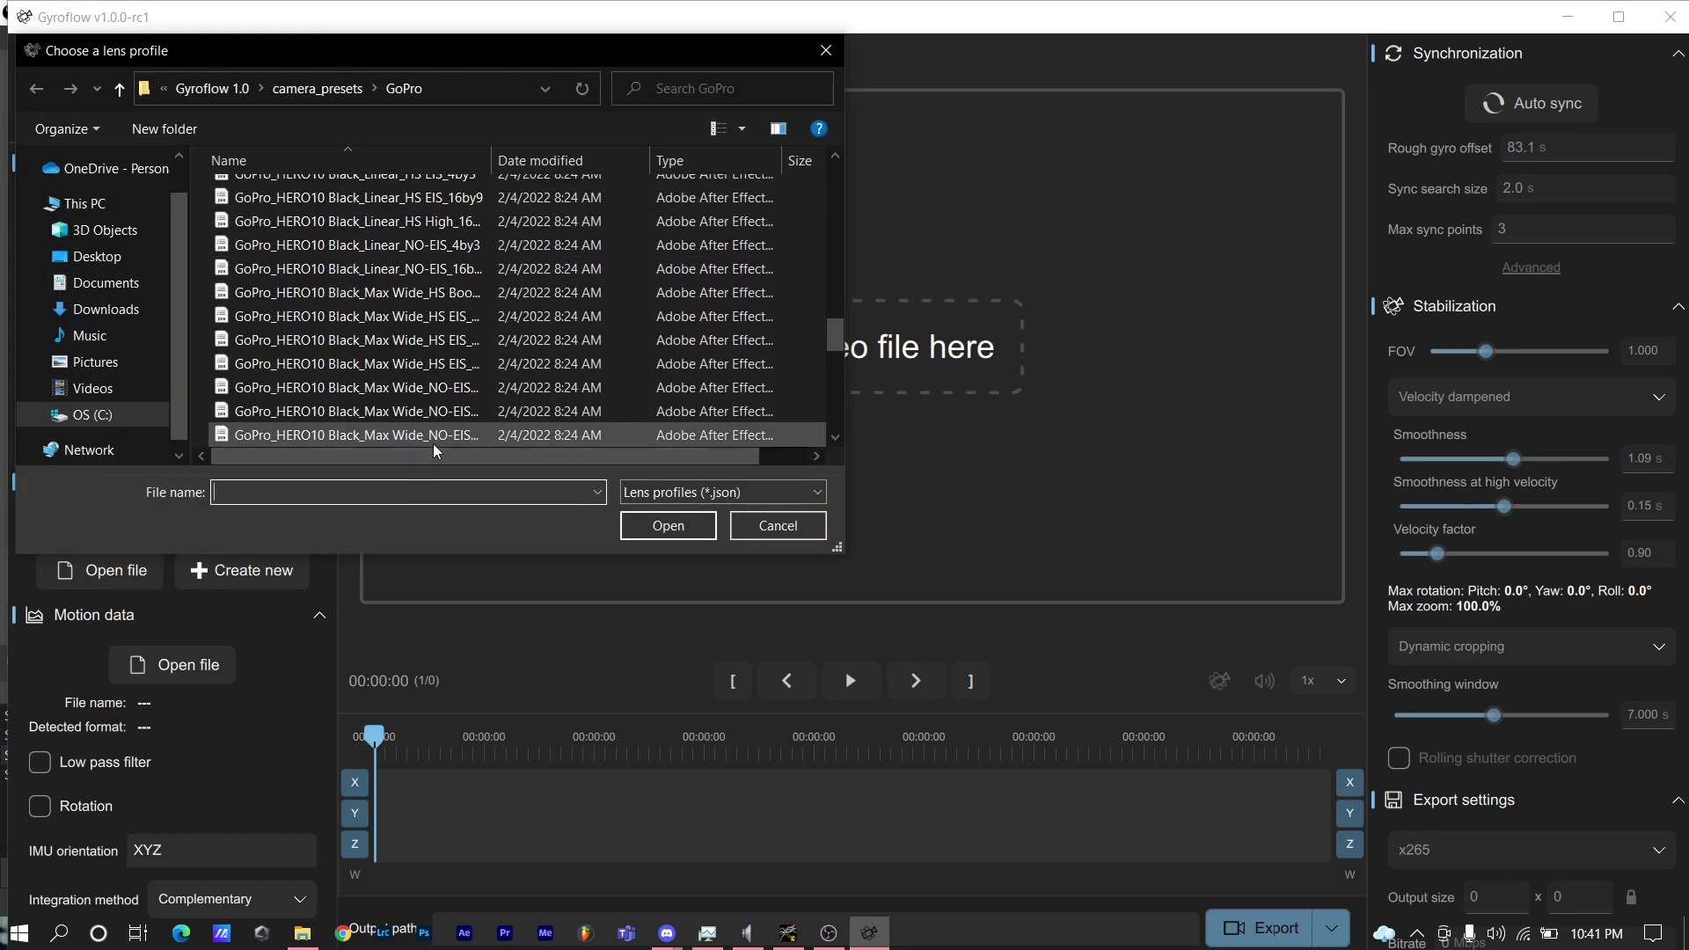
left_click(426, 436)
double_click(426, 436)
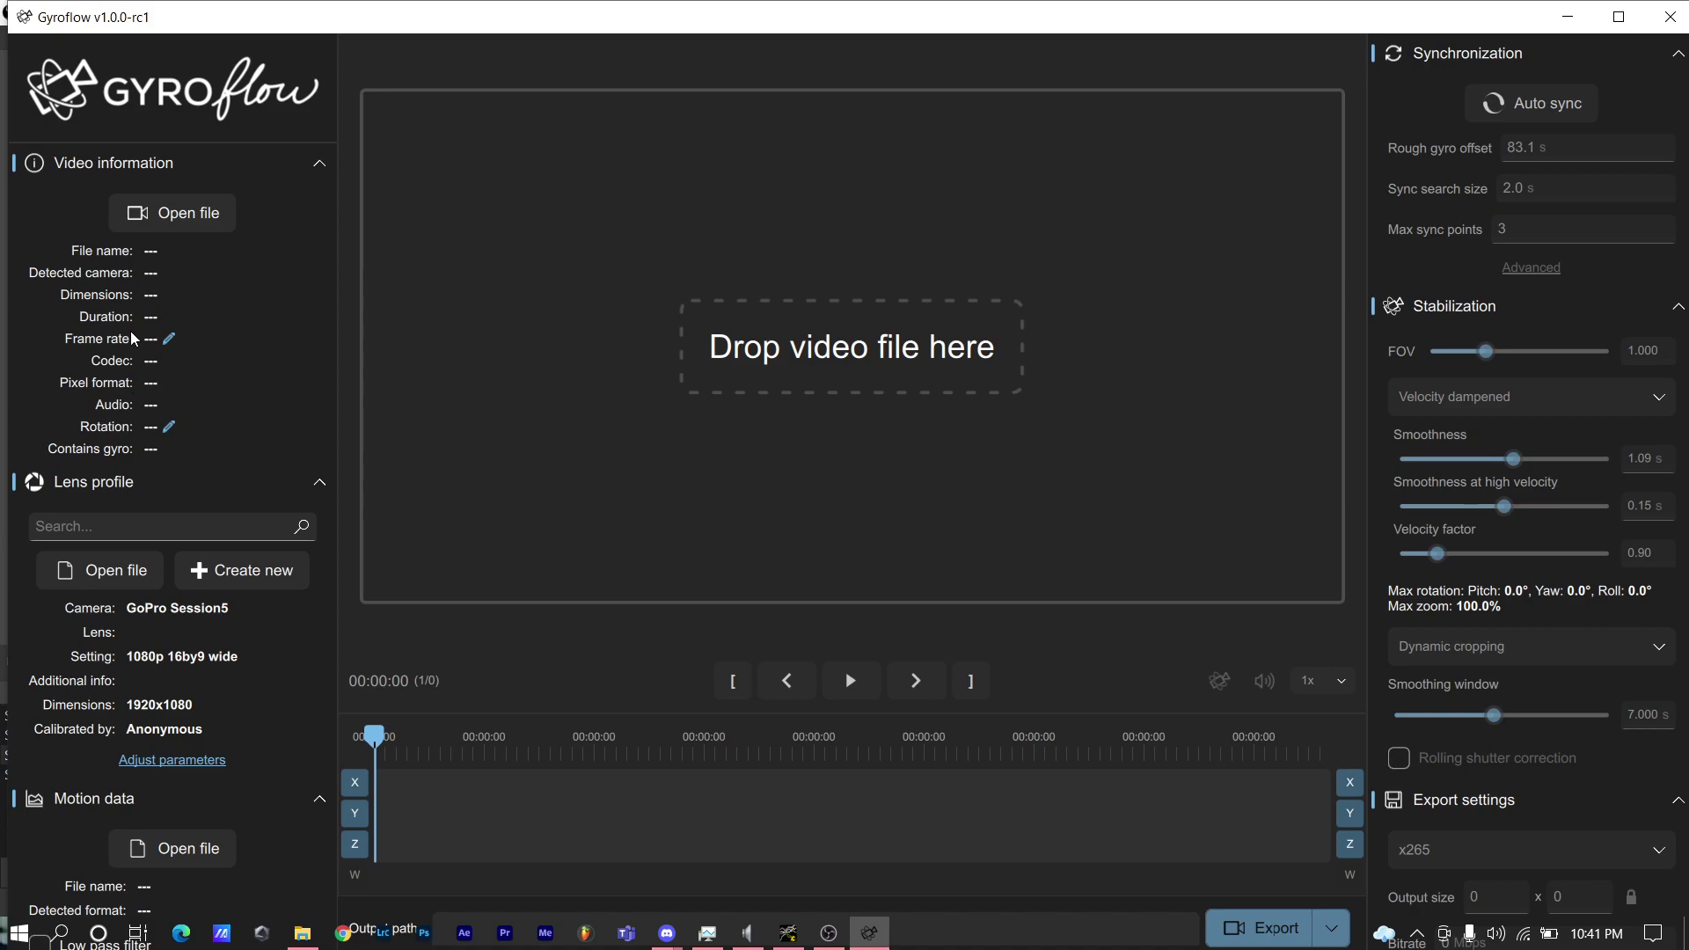
Step: Load the YDXJ0400 video from Drone Stuff > VIDS > 050222
left_click(144, 216)
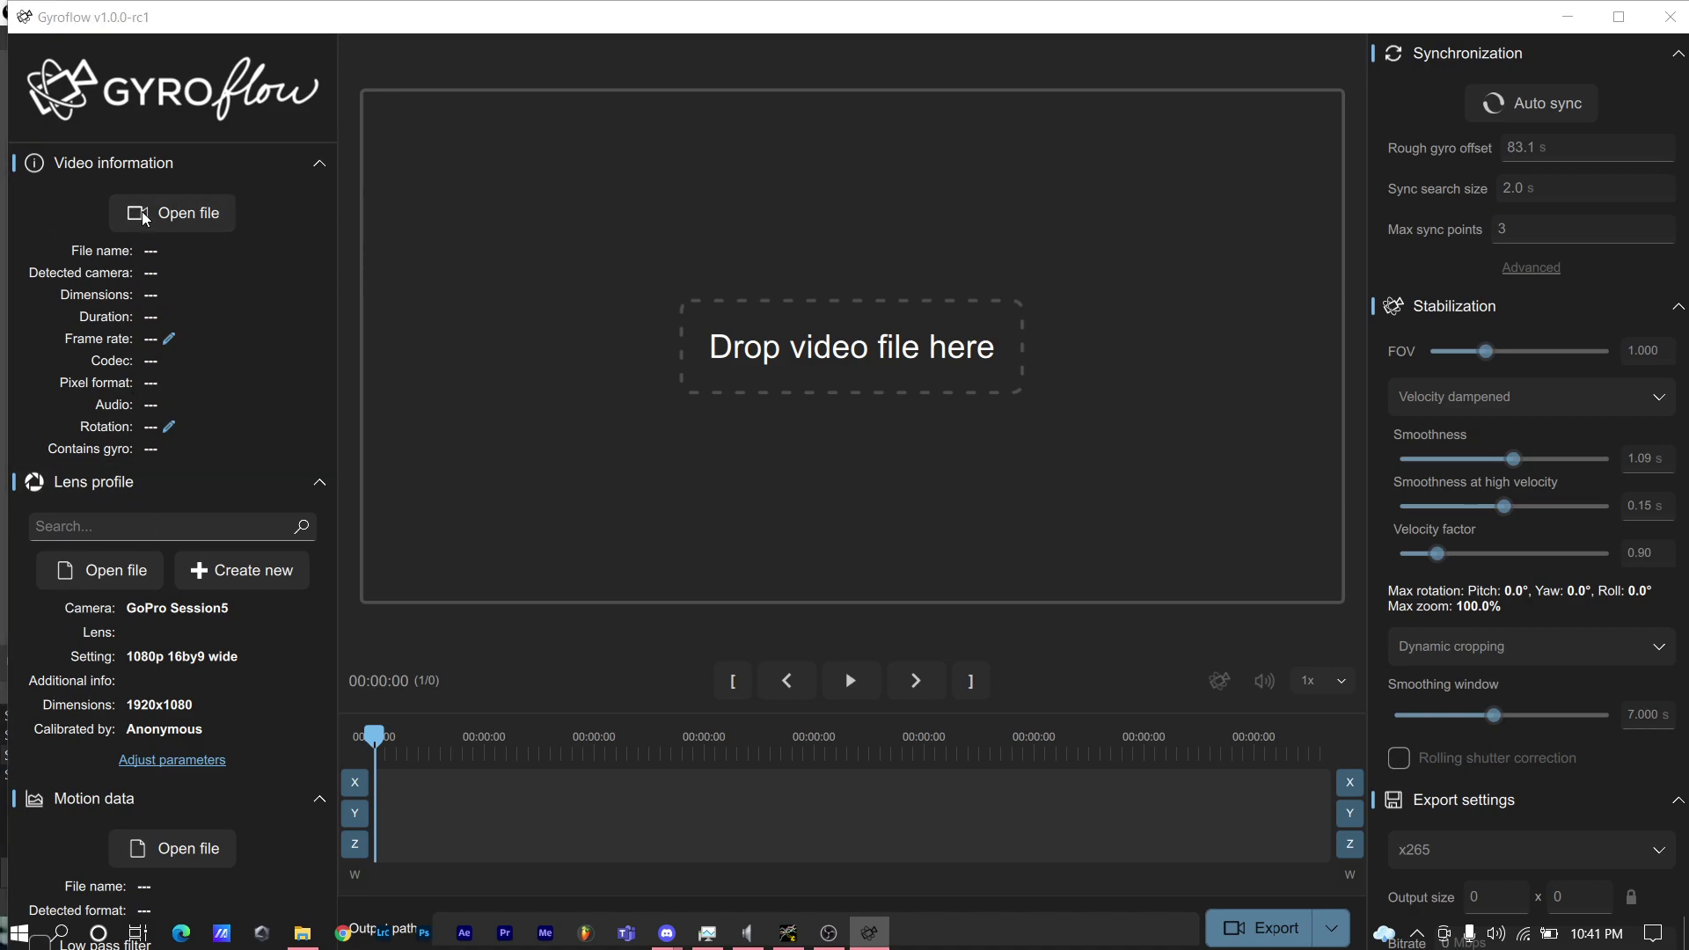
left_click(275, 89)
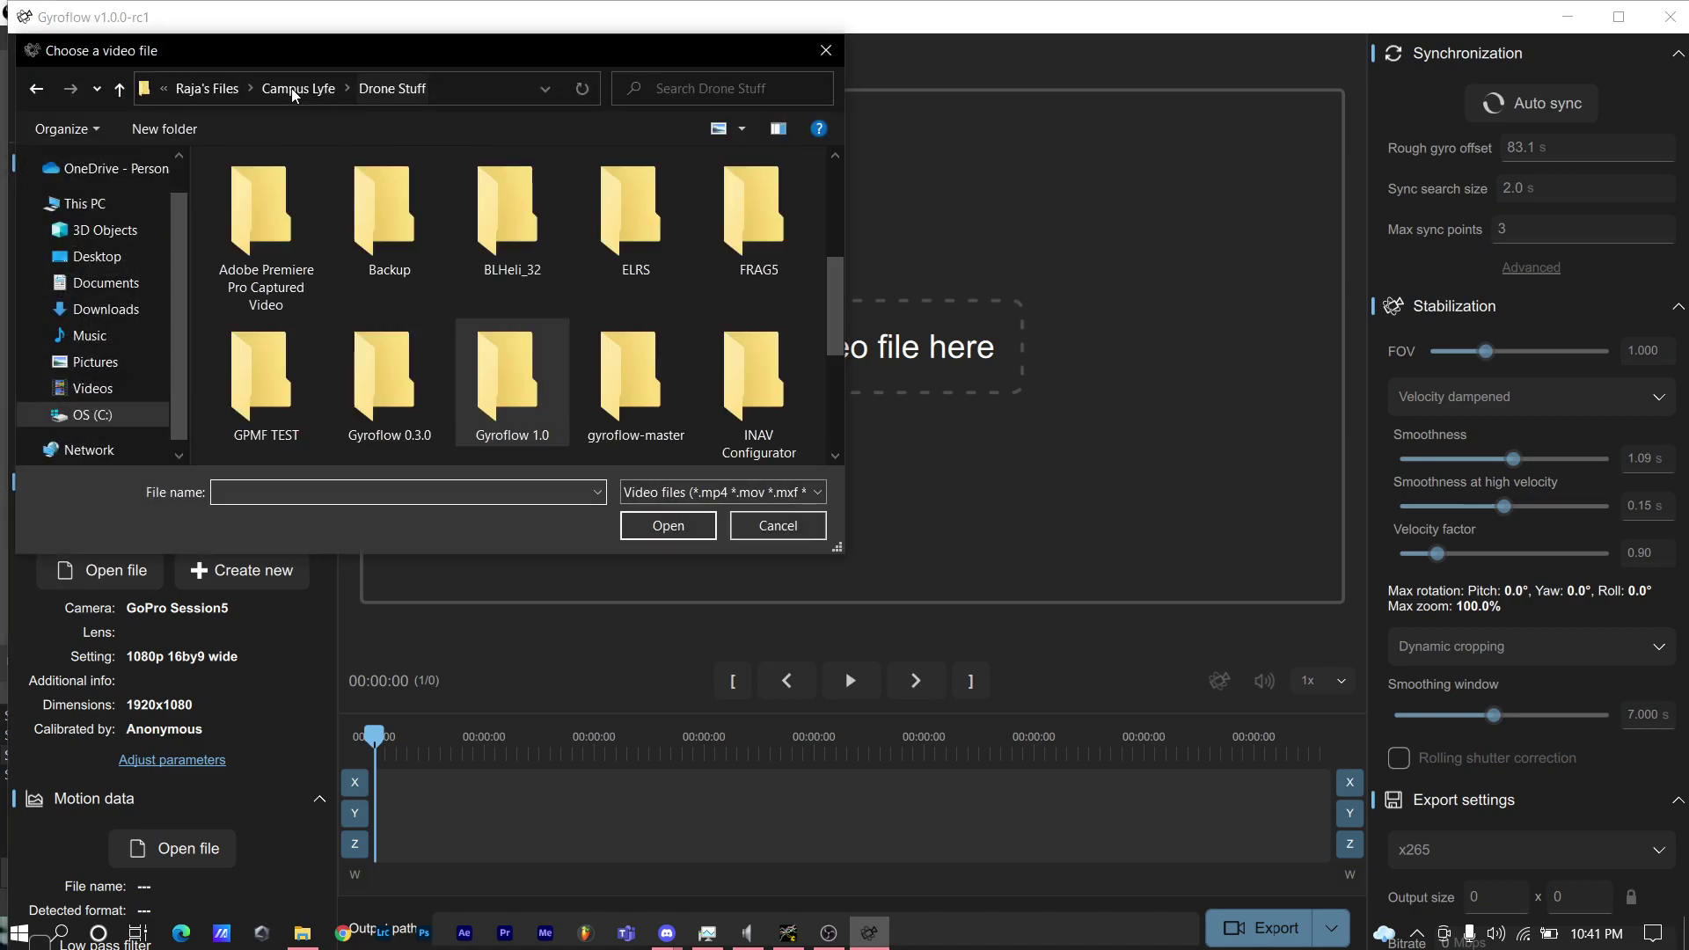
scroll(378, 264, "down", 3)
double_click(269, 379)
double_click(367, 264)
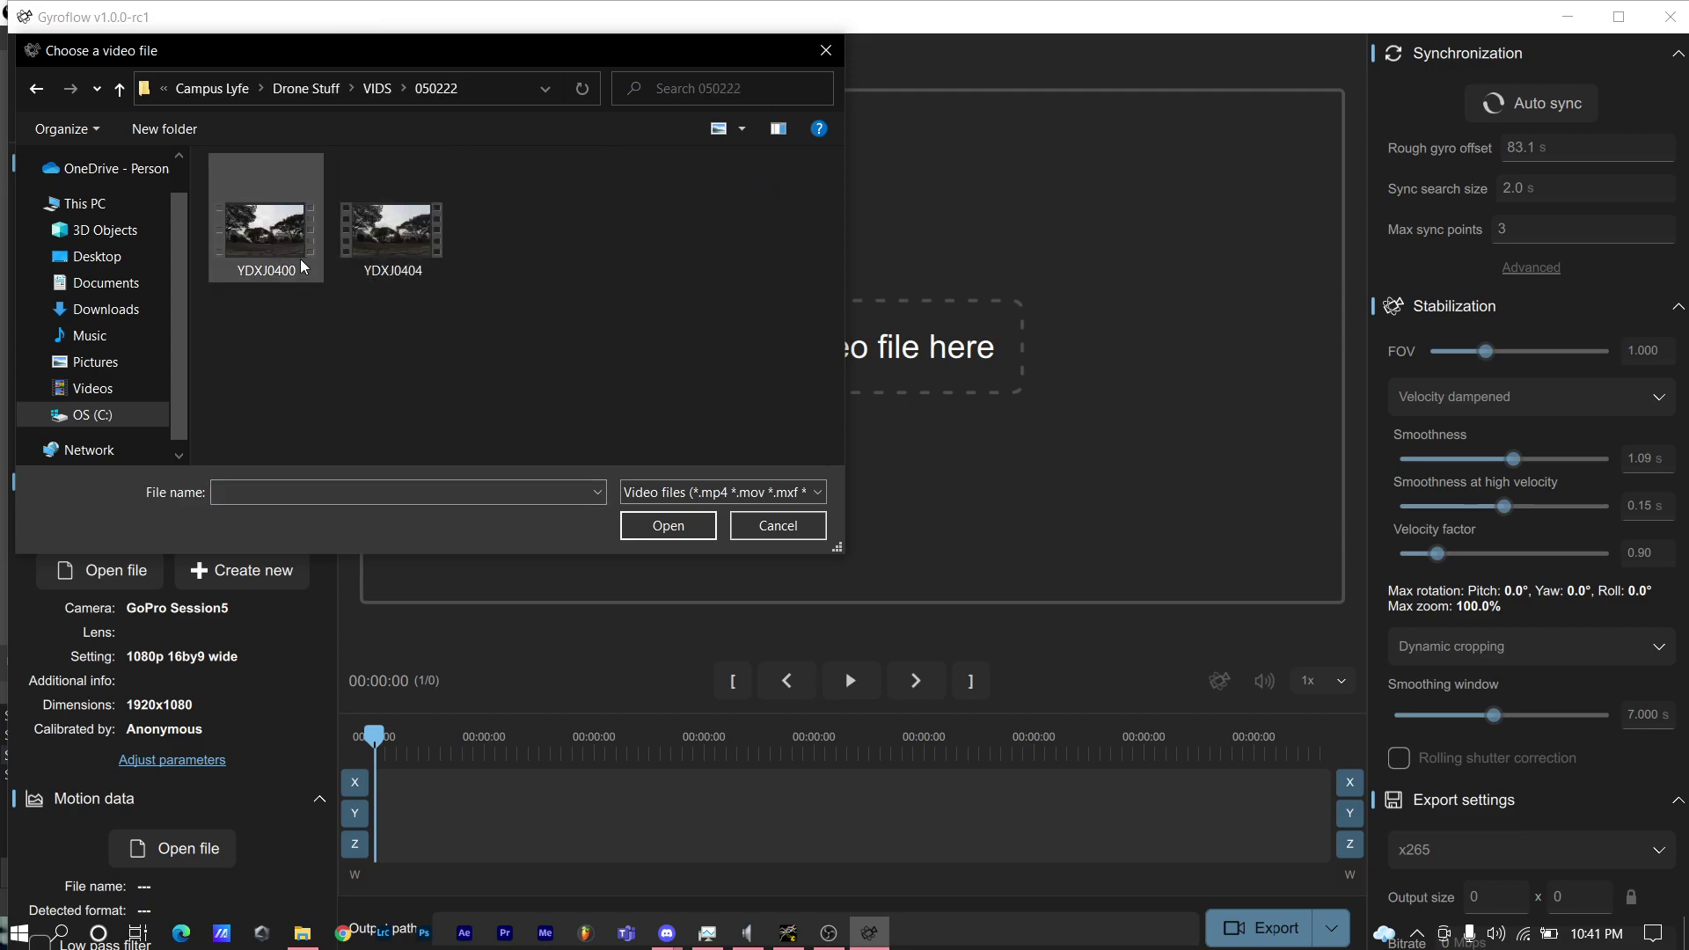
double_click(264, 225)
Step: Load btfl_001.bbl as the Betaflight blackbox motion data
scroll(220, 708, "down", 3)
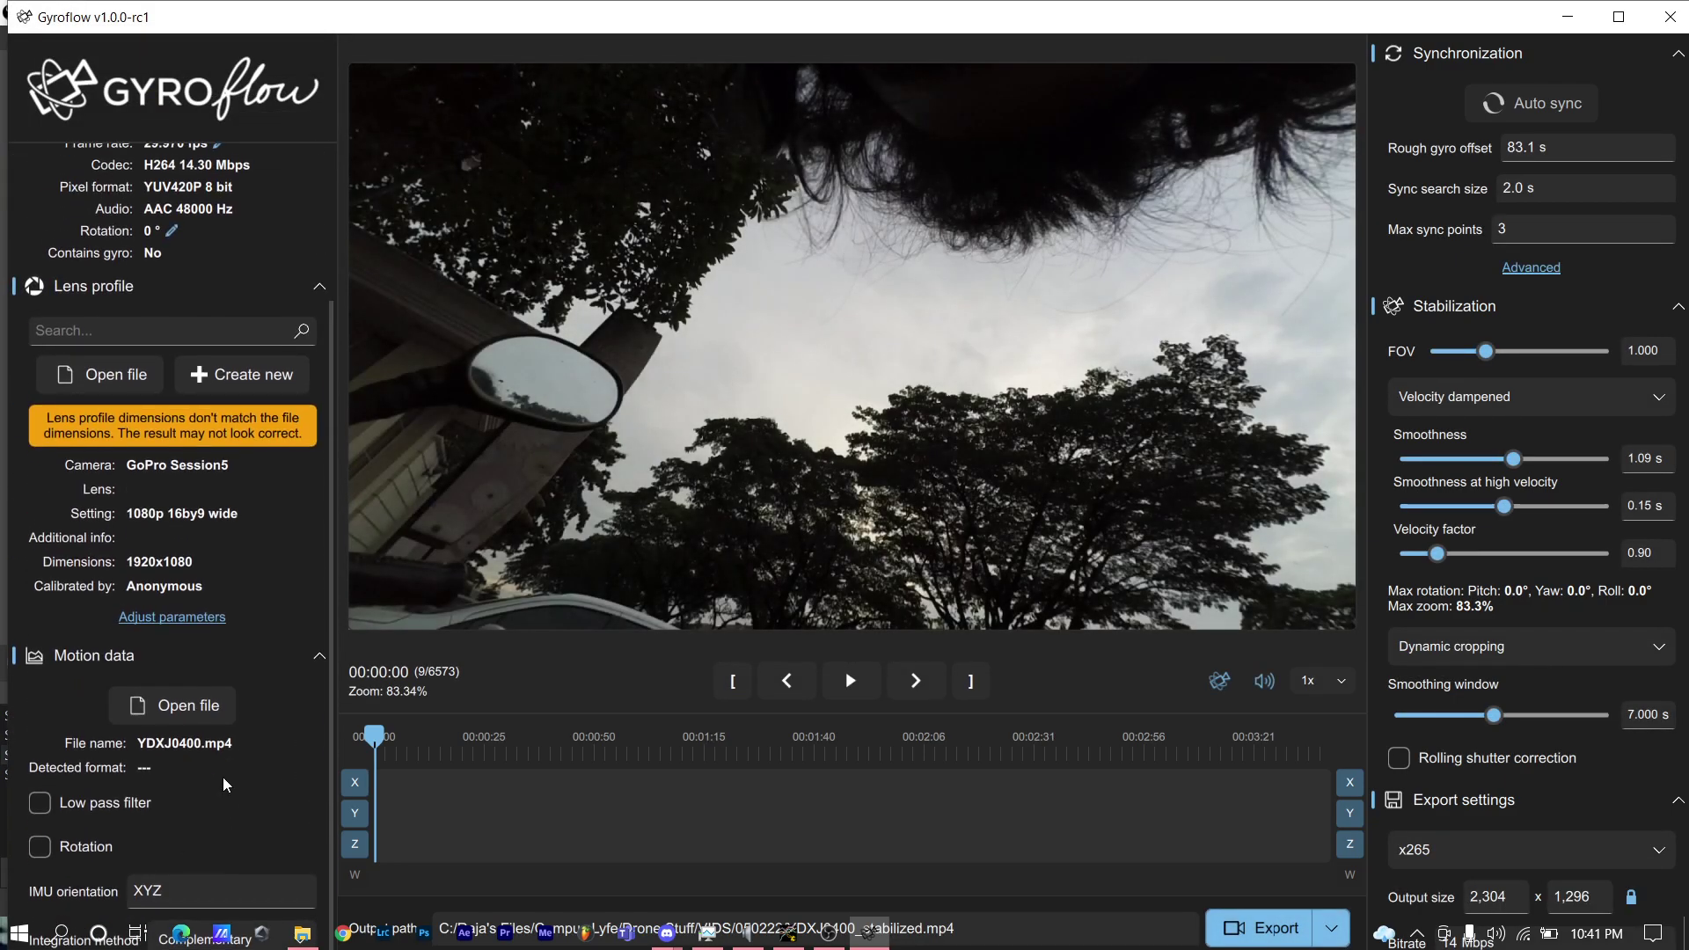
left_click(185, 700)
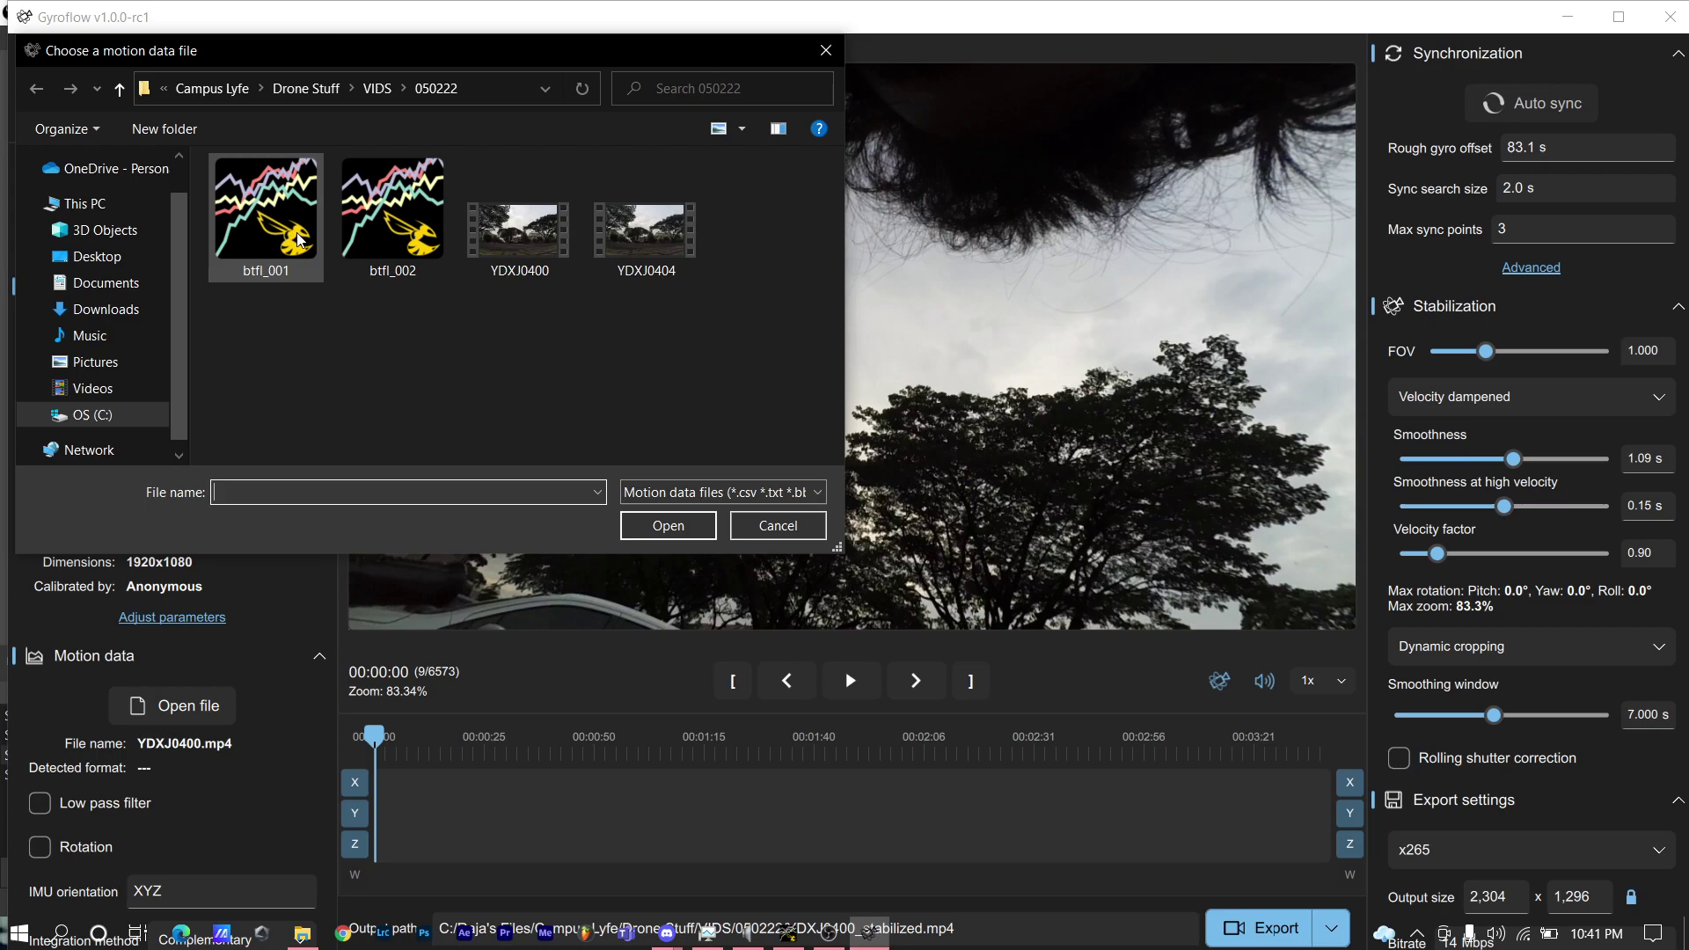
double_click(266, 211)
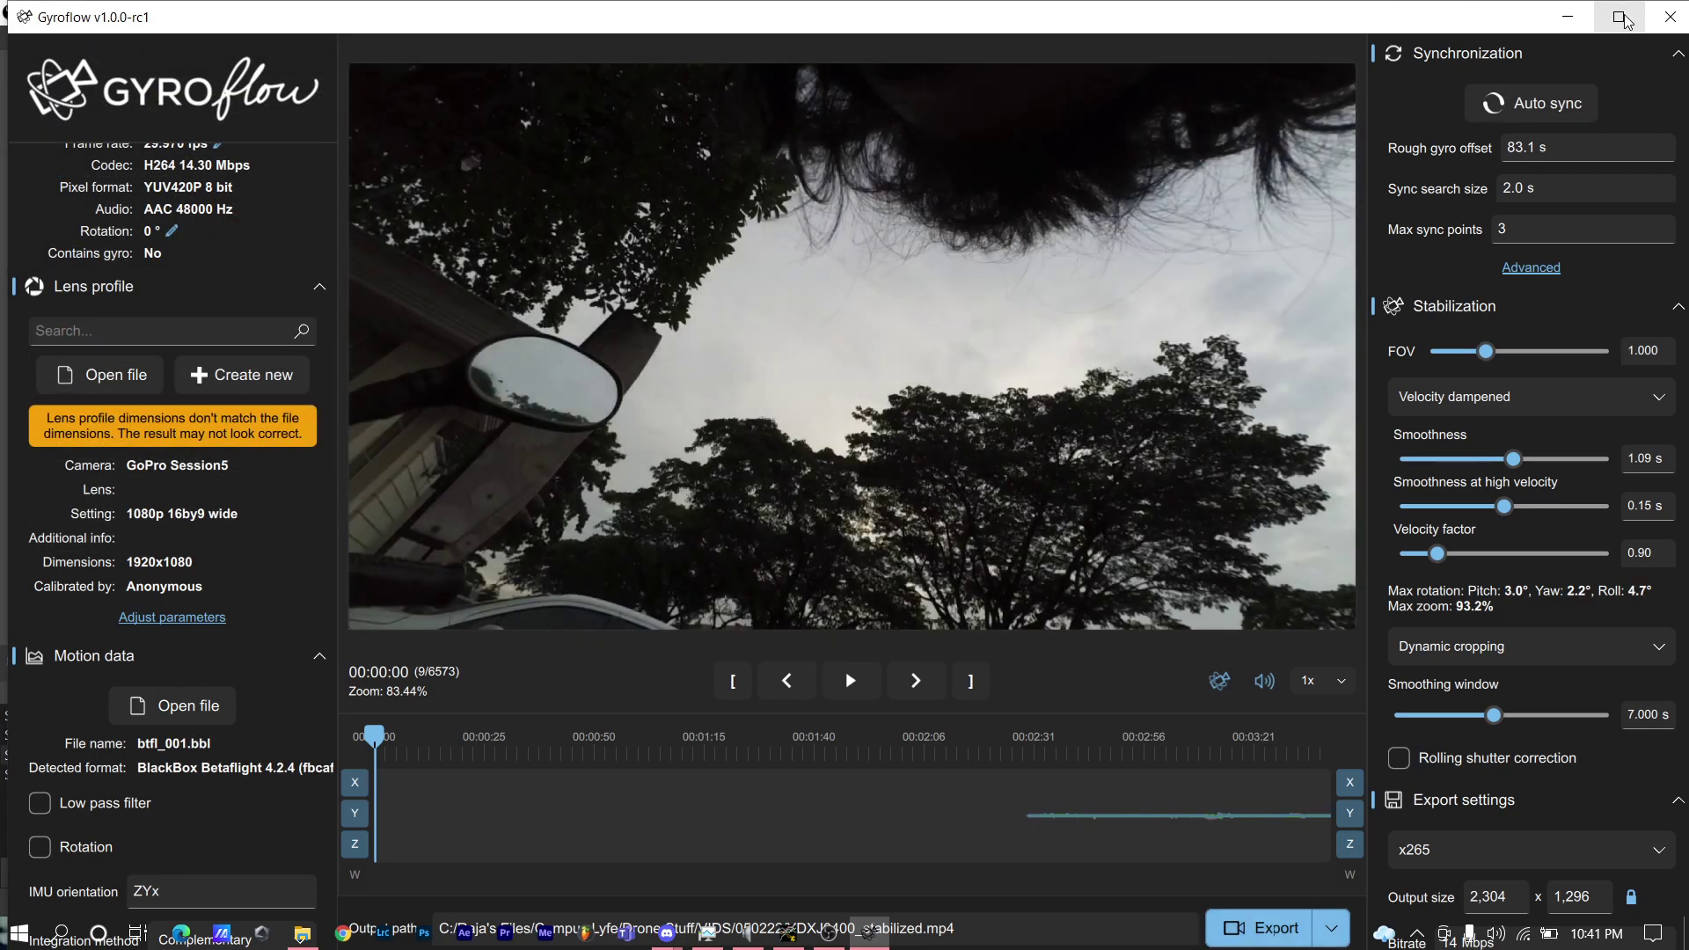
Step: Maximize the Gyroflow window and review the 83.1 s offset and x265 export settings
left_click(1634, 17)
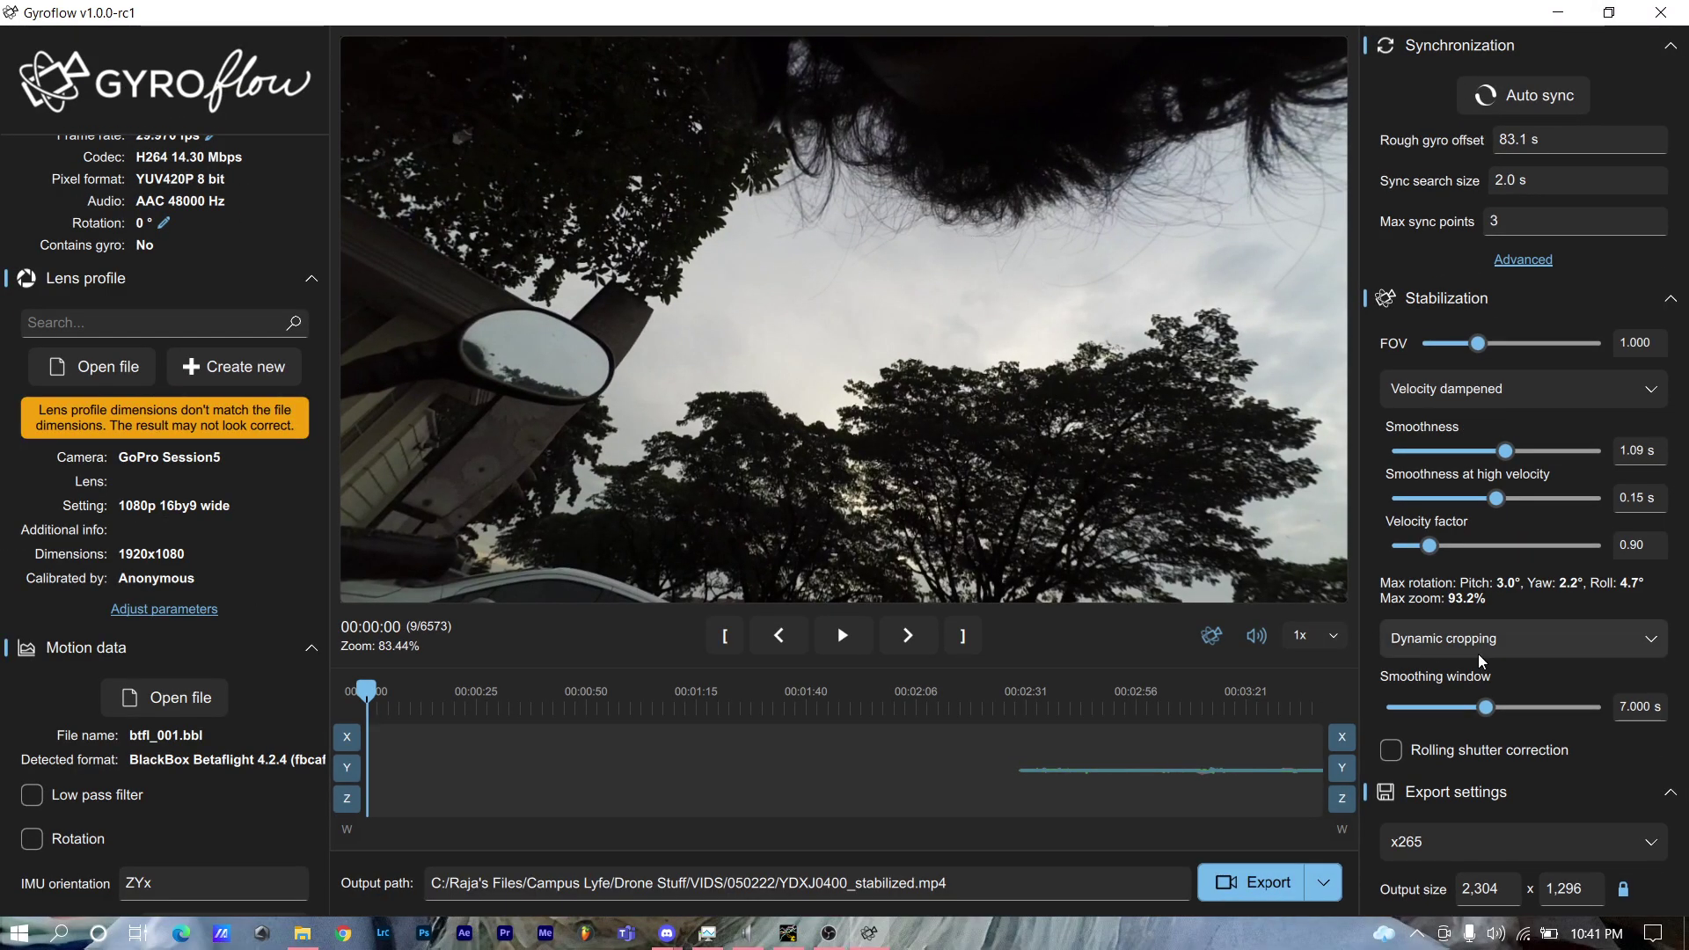
scroll(1486, 832, "down", 2)
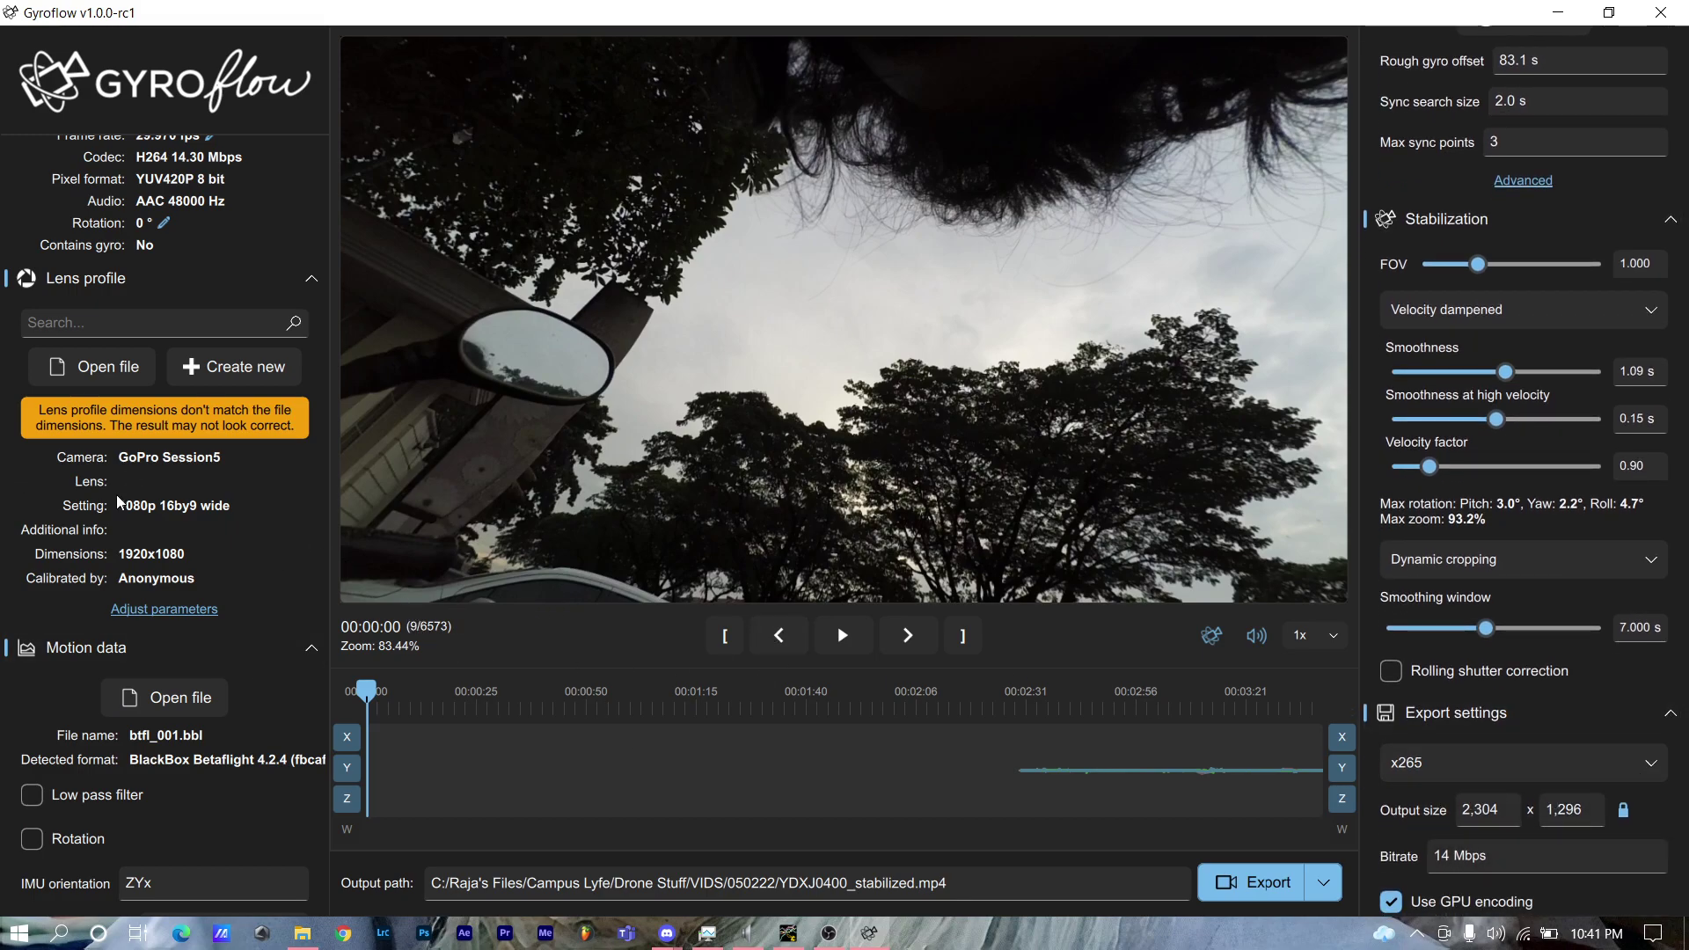
scroll(264, 580, "up", 3)
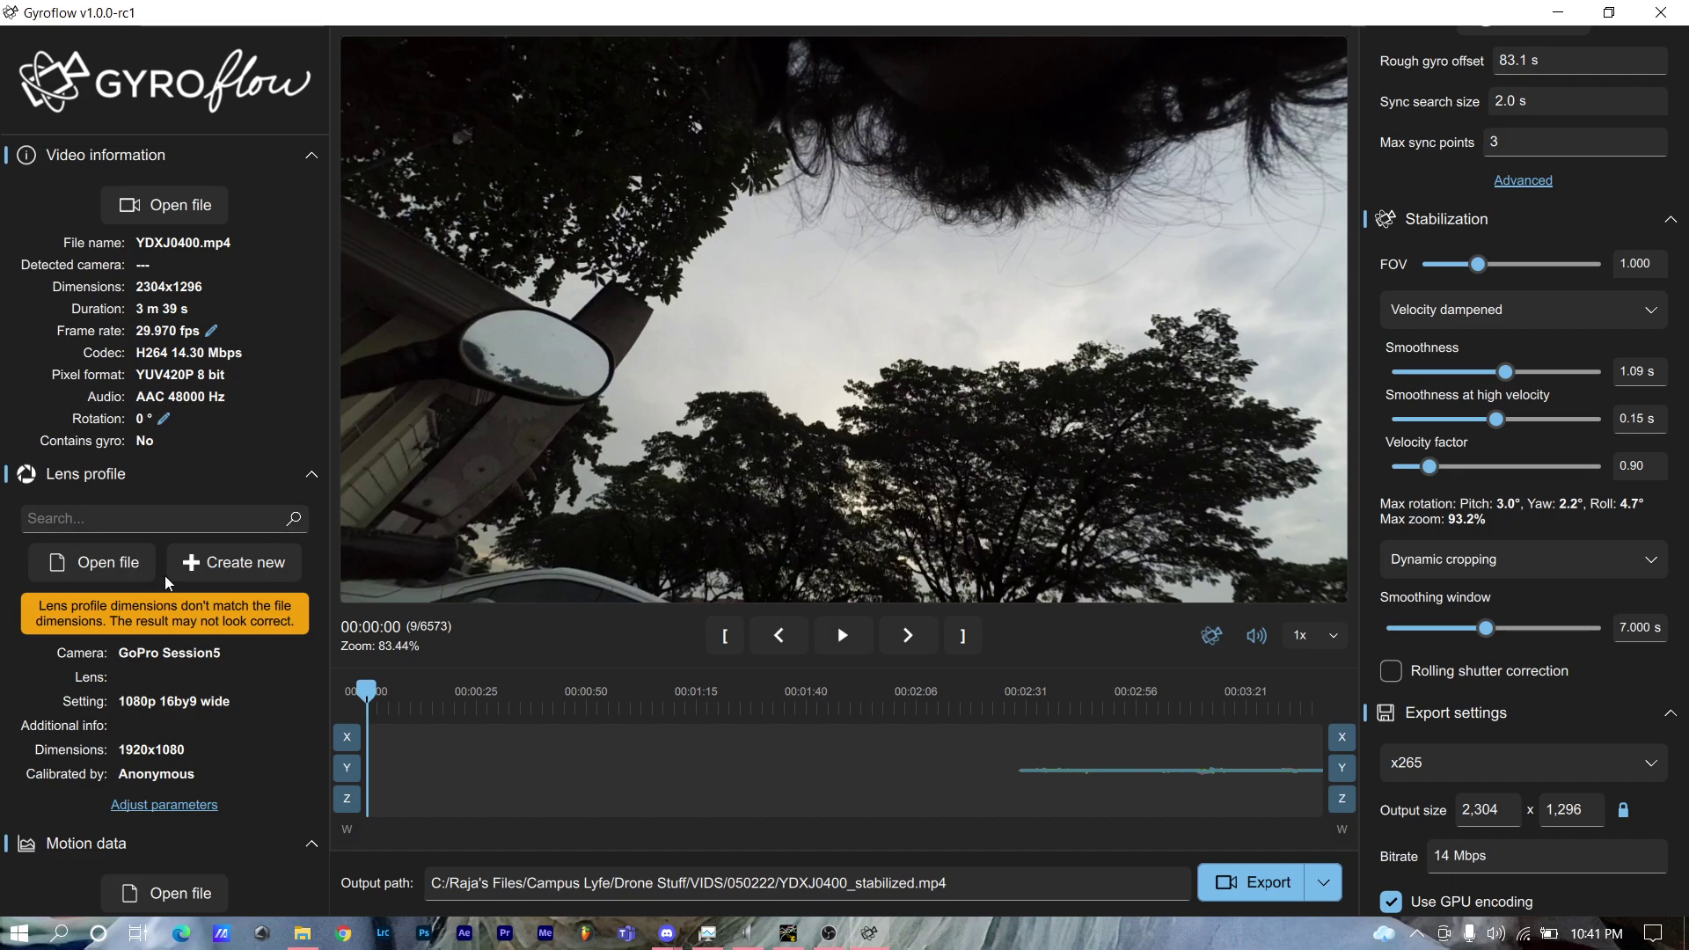
scroll(1514, 139, "up", 2)
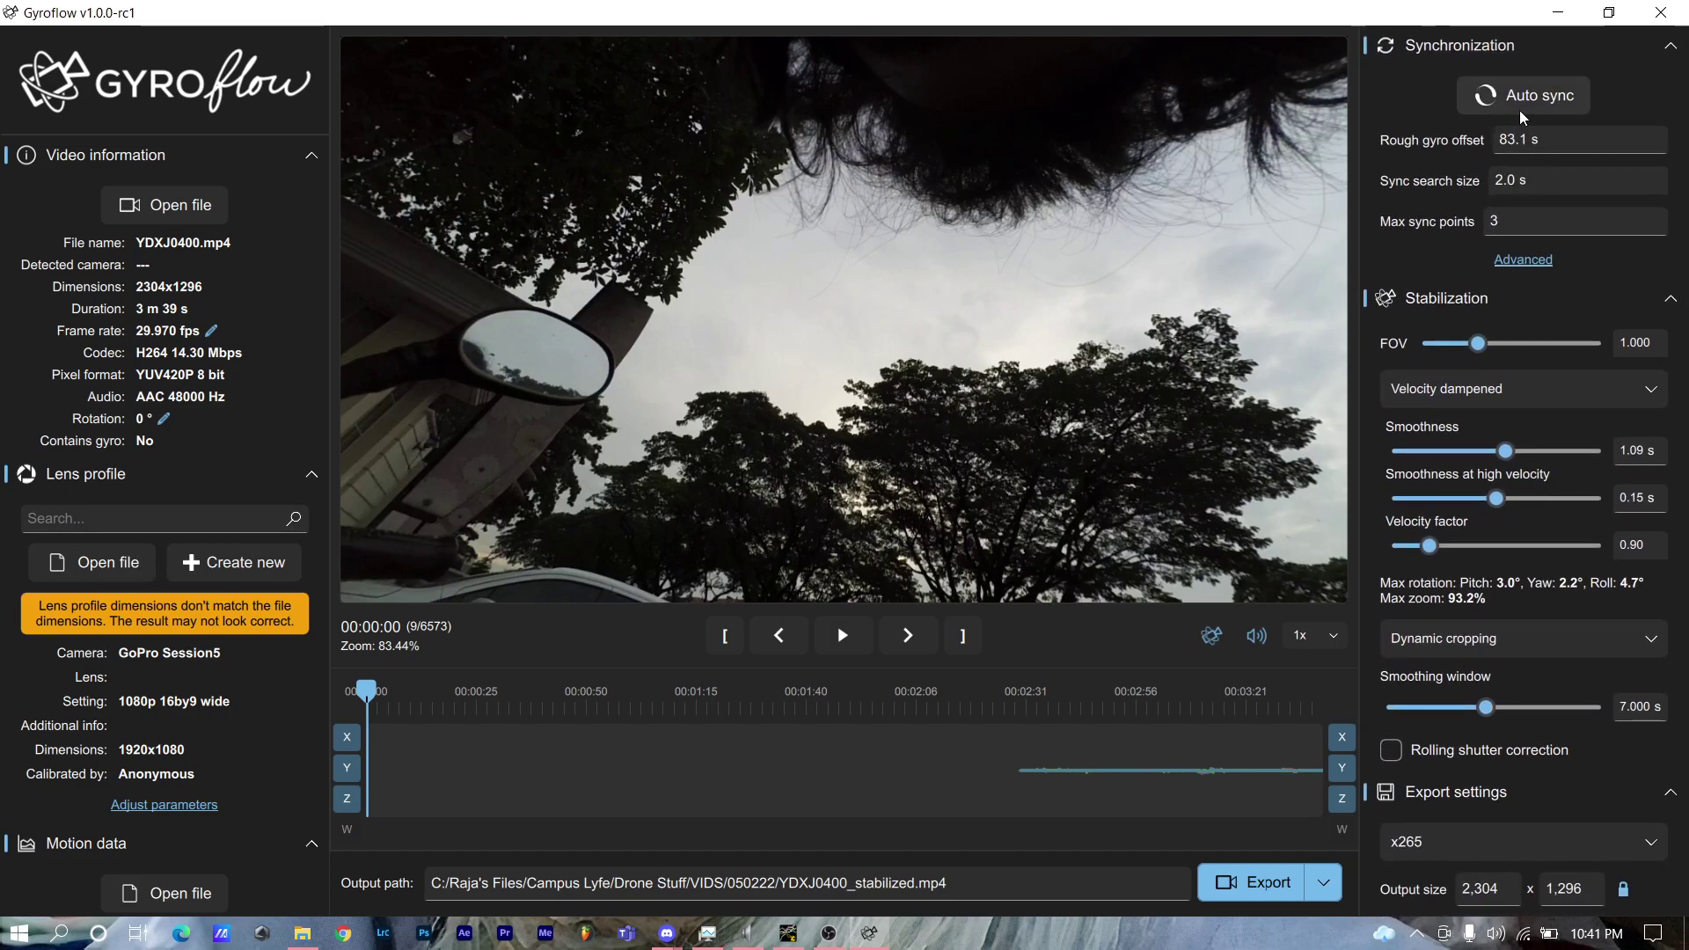
Step: Run Auto sync on the blackbox log and move the playhead to about 00:01:00
left_click(1522, 106)
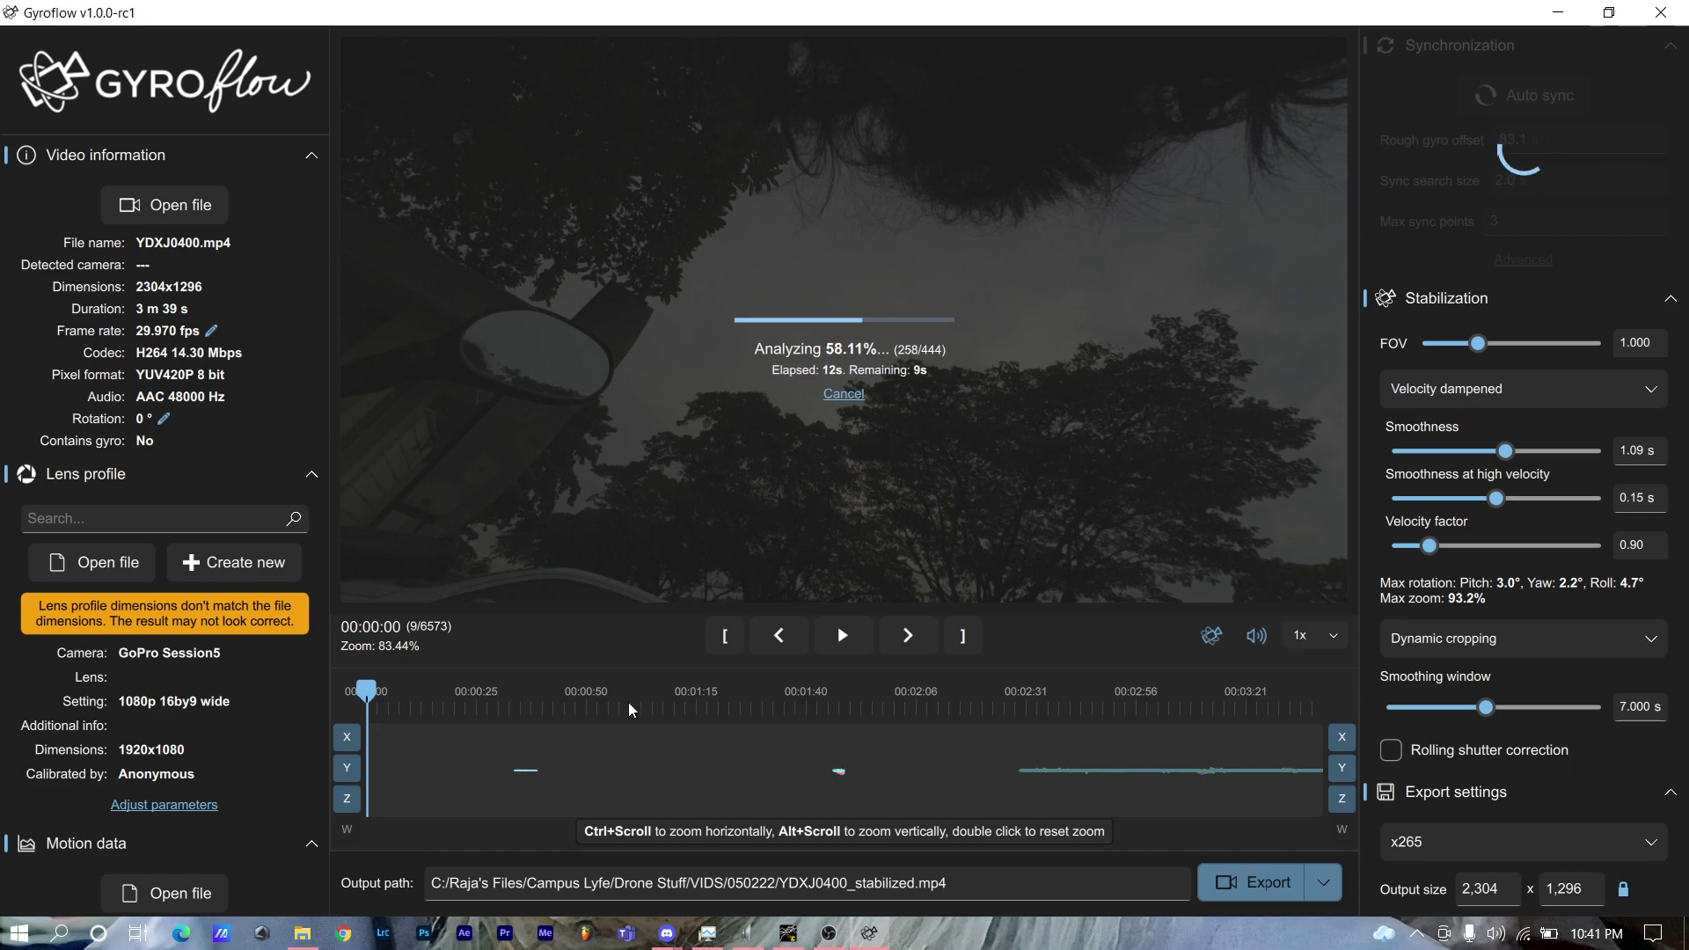
left_click_drag(628, 702, 659, 705)
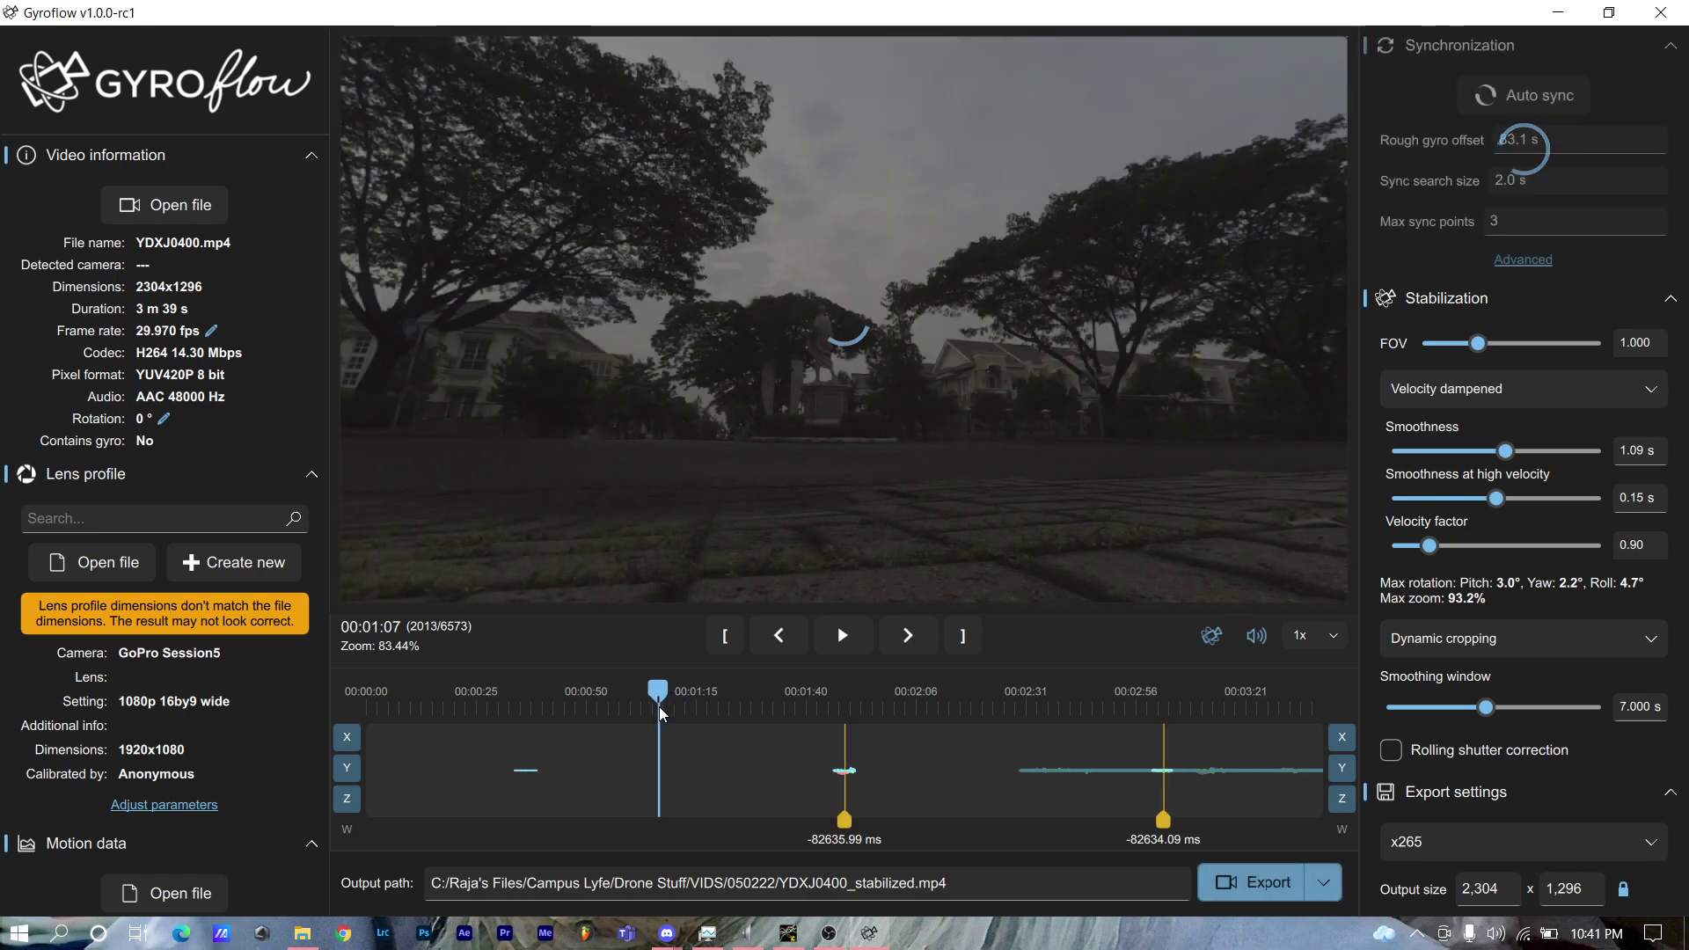